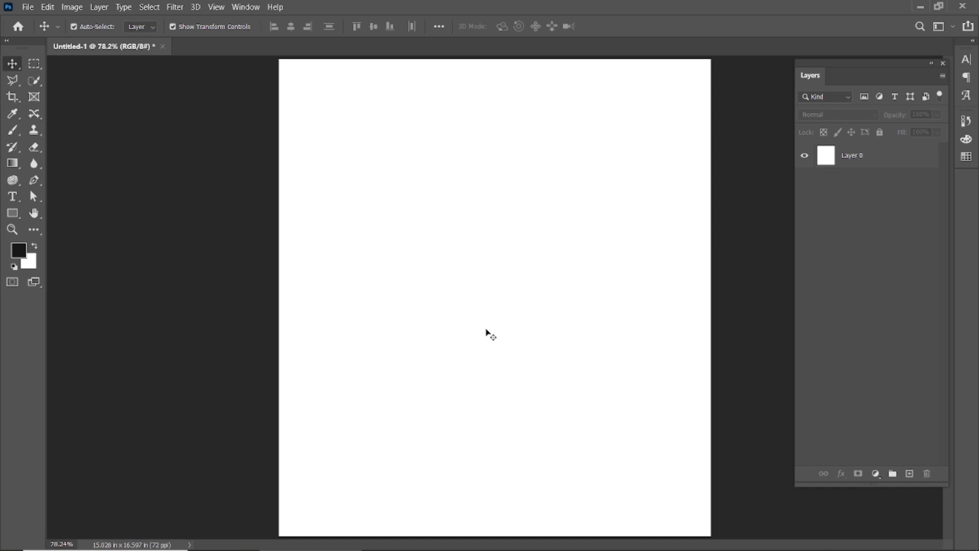
- Open the image unnamed.jpg and unlock its background layer
{"action": "key", "text": "ctrl+o"}
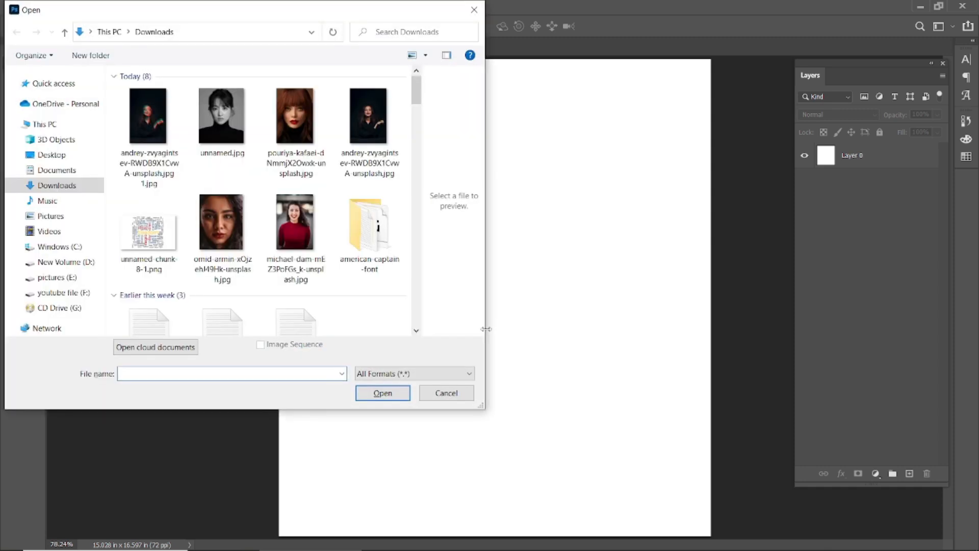
{"action": "left_click", "coordinate": [222, 116]}
{"action": "left_click", "coordinate": [382, 393]}
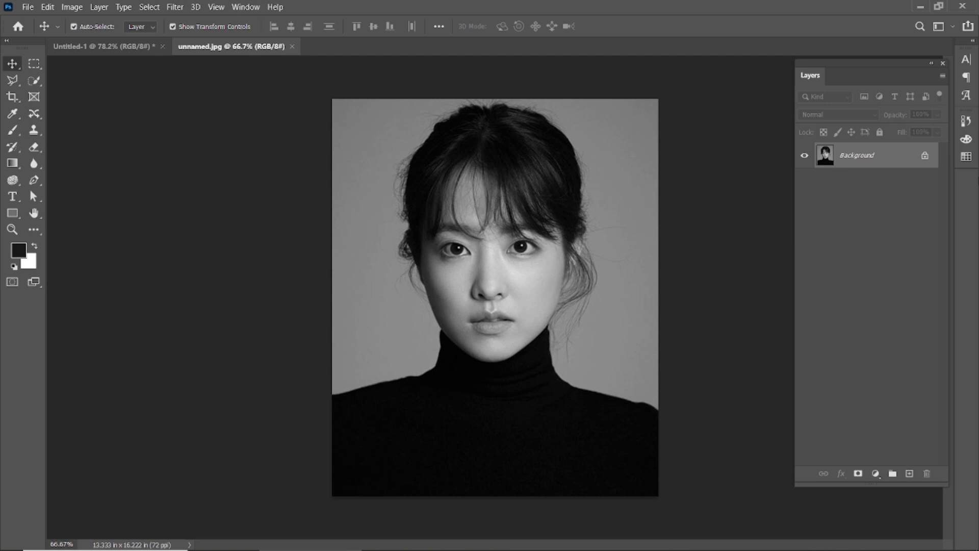
{"action": "left_click", "coordinate": [926, 159]}
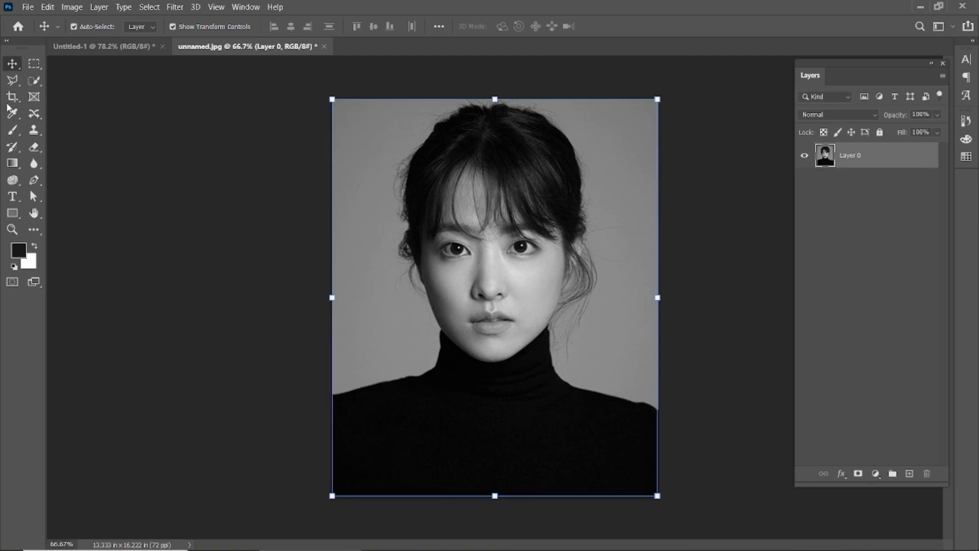
- Select the woman with Select Subject and output the cutout through Select and Mask, with Decontaminate Colors, to a new layer with layer mask
{"action": "left_click", "coordinate": [34, 80]}
{"action": "left_click", "coordinate": [363, 29]}
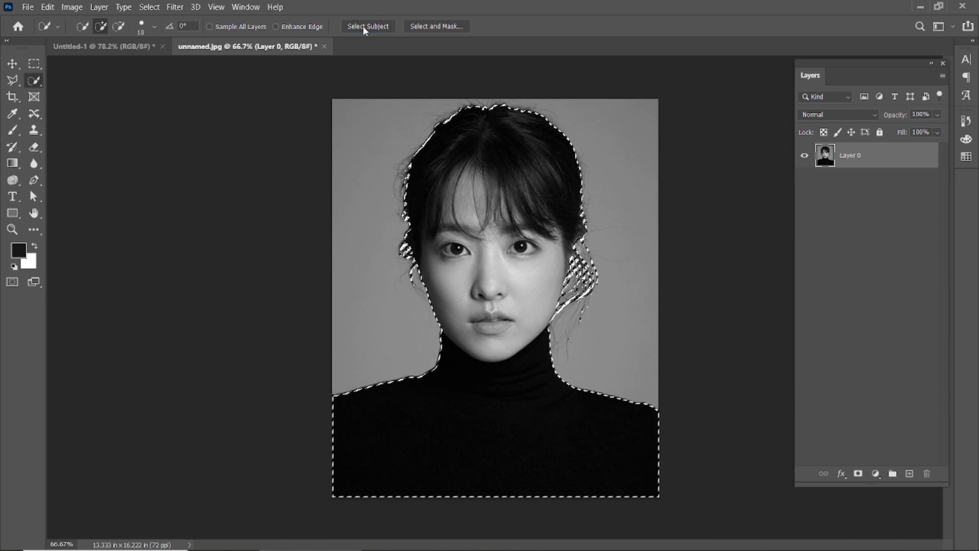
{"action": "left_click", "coordinate": [440, 25]}
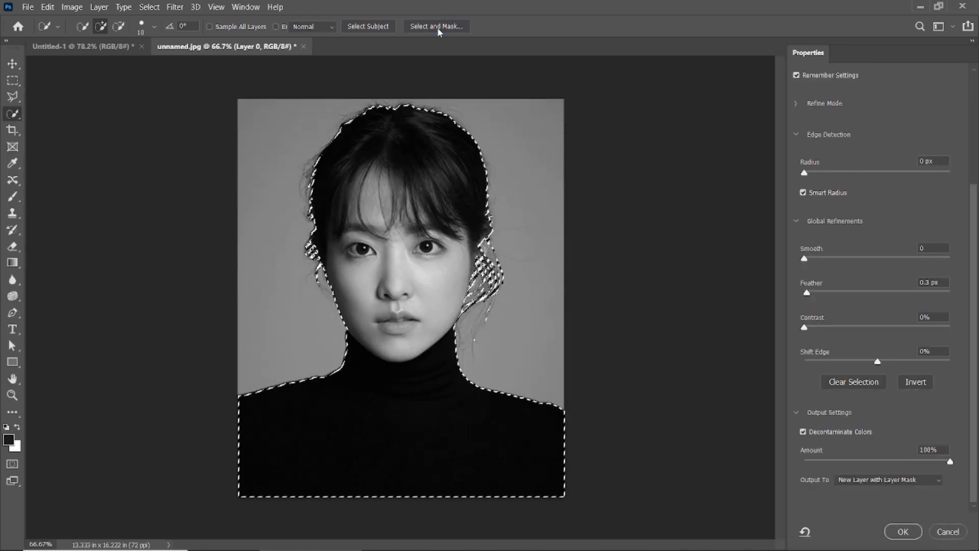
{"action": "left_click", "coordinate": [803, 432]}
{"action": "left_click", "coordinate": [804, 432]}
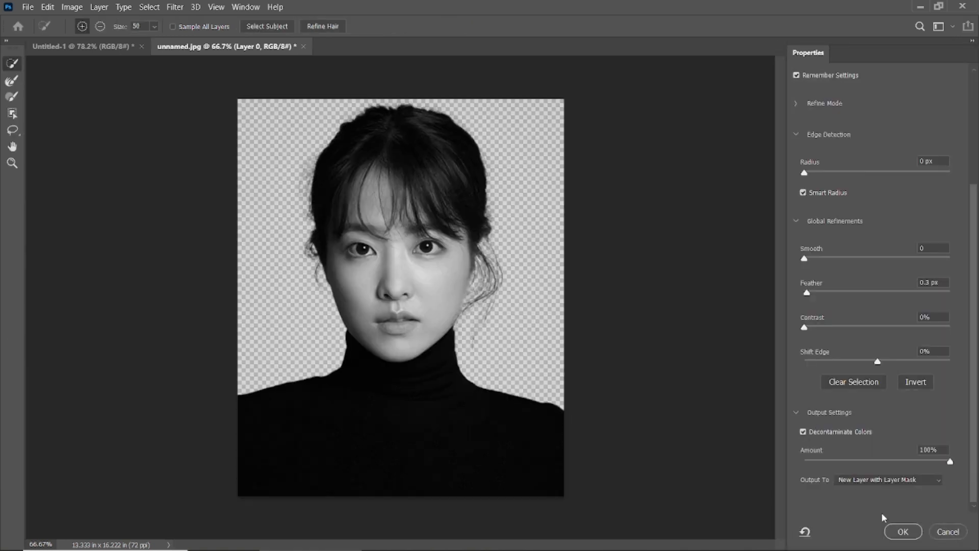
{"action": "left_click", "coordinate": [903, 533]}
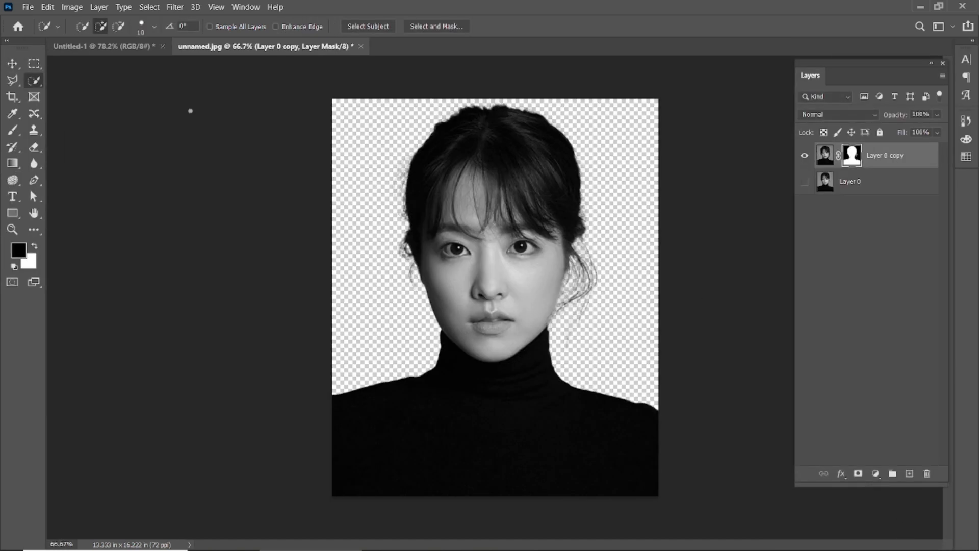
- Scale the cutout portrait down proportionally around the centre of the canvas
{"action": "left_click", "coordinate": [12, 65]}
{"action": "left_click", "coordinate": [824, 154]}
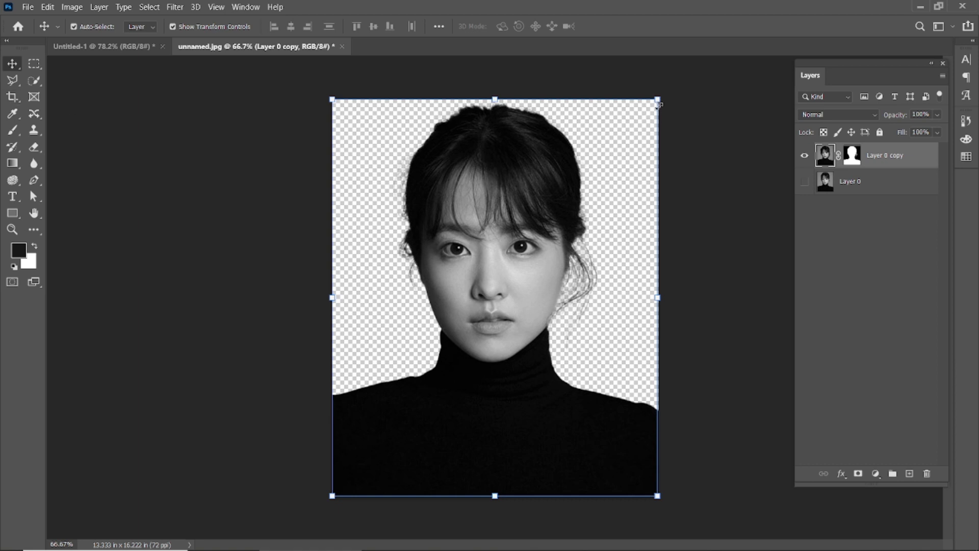
{"action": "left_click_drag", "start_coordinate": [659, 101], "coordinate": [600, 200]}
{"action": "left_click", "coordinate": [631, 28]}
- Crop the canvas closely around the portrait to about 7.778 by 9.444 inches
{"action": "key", "text": "c"}
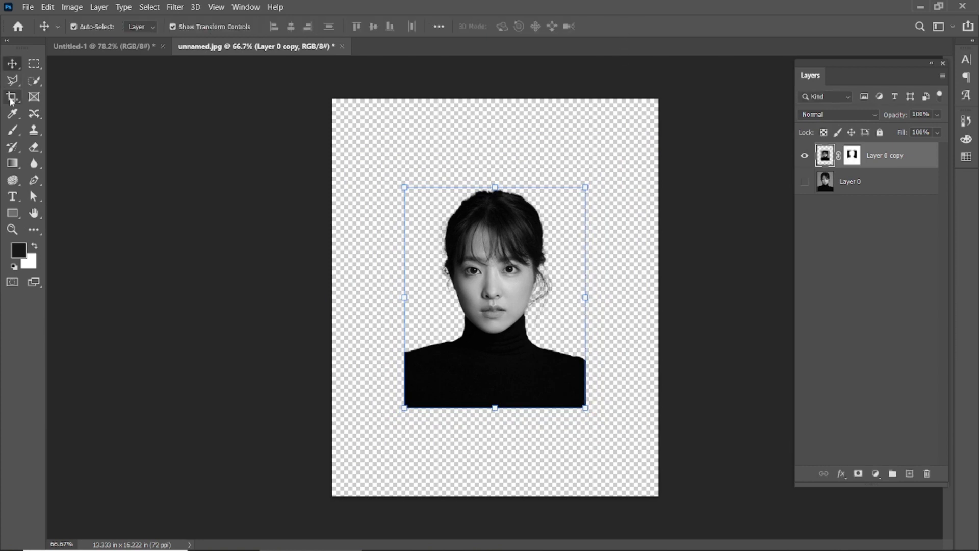
{"action": "left_click_drag", "start_coordinate": [655, 102], "coordinate": [592, 181]}
{"action": "left_click", "coordinate": [669, 25]}
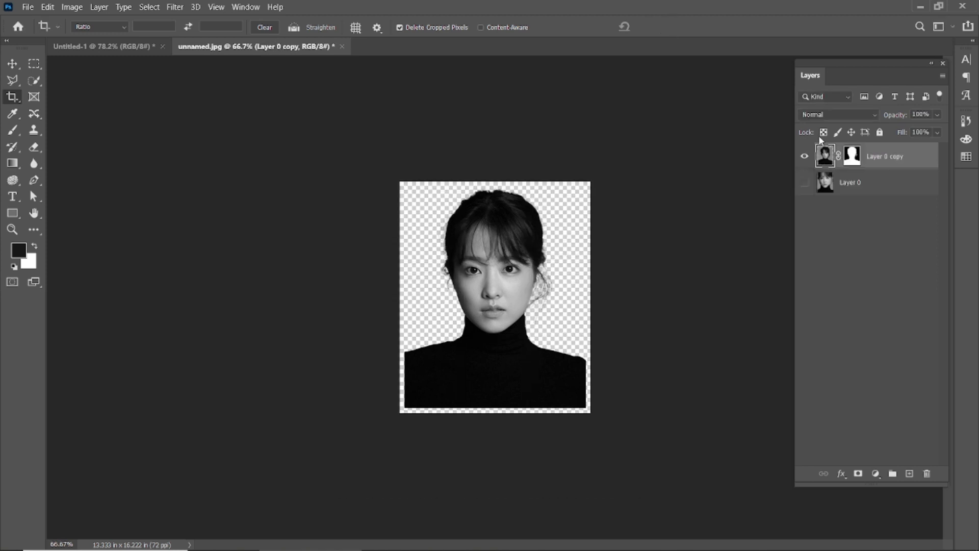
- Delete the hidden original Layer 0 and add an empty layer below the cutout portrait
{"action": "left_click_drag", "start_coordinate": [872, 188], "coordinate": [927, 474]}
{"action": "left_click", "coordinate": [909, 474]}
{"action": "left_click_drag", "start_coordinate": [867, 162], "coordinate": [874, 200]}
- Fill the new layer behind the portrait with the near-black grey foreground colour
{"action": "left_click", "coordinate": [19, 251]}
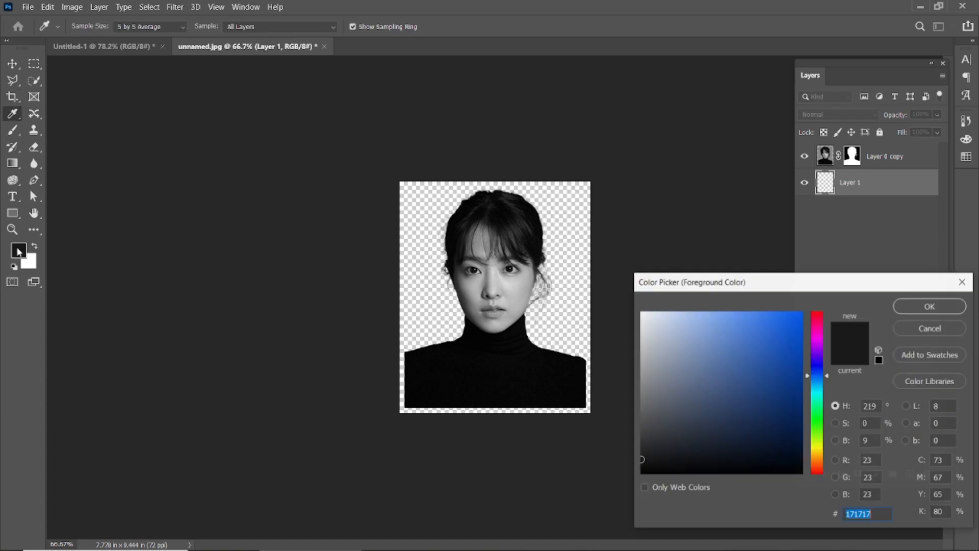
{"action": "left_click", "coordinate": [914, 306]}
{"action": "key", "text": "c"}
{"action": "key", "text": "alt+BackSpace"}
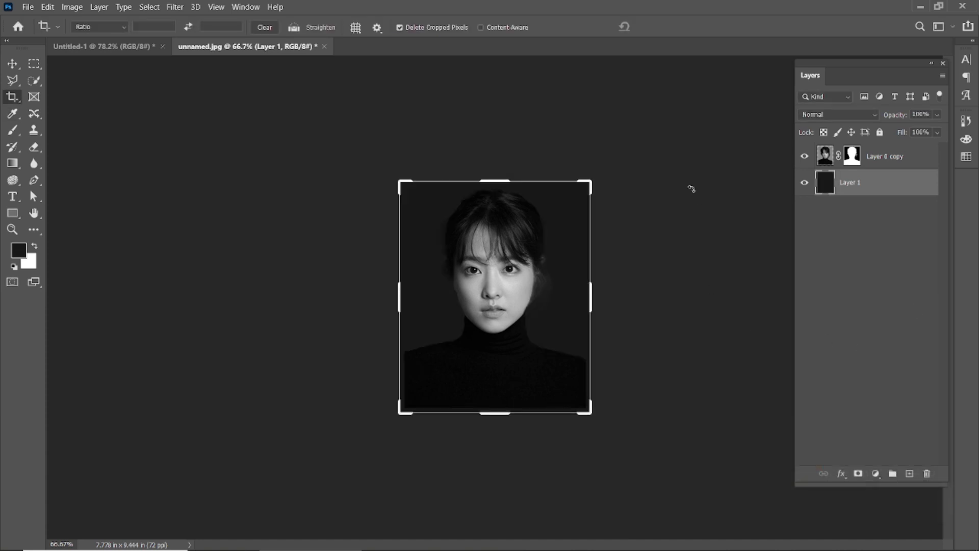
{"action": "left_click", "coordinate": [12, 63]}
{"action": "left_click", "coordinate": [263, 188]}
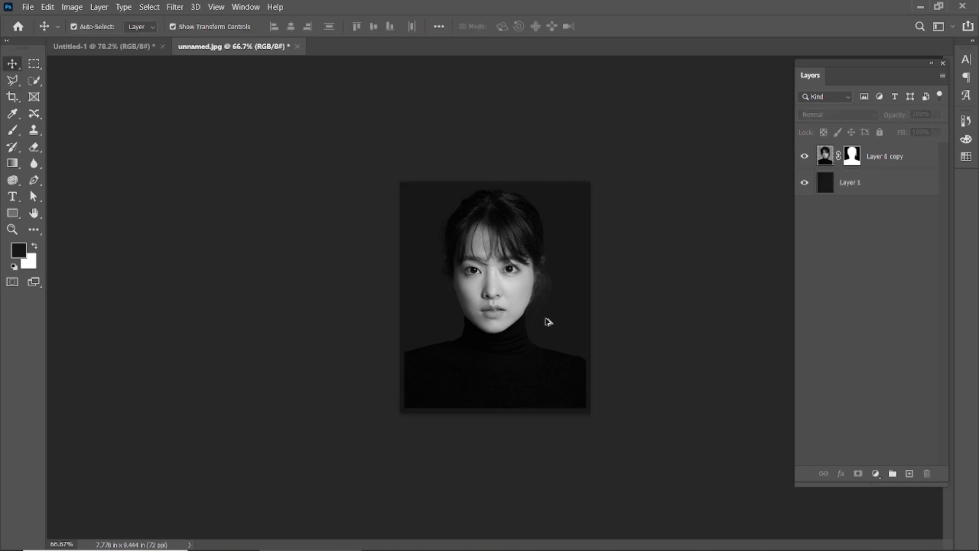
- Move the portrait down and enlarge it to about 153% so the face fills the canvas, centred horizontally
{"action": "scroll", "coordinate": [501, 351], "scroll_direction": "up", "scroll_amount": 5}
{"action": "left_click_drag", "start_coordinate": [495, 261], "coordinate": [495, 313]}
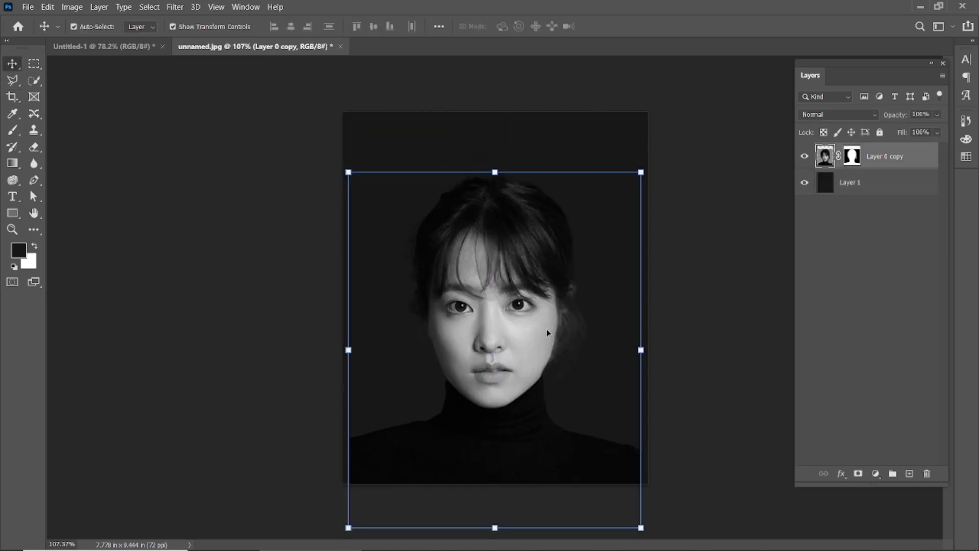
{"action": "scroll", "coordinate": [547, 332], "scroll_direction": "down", "scroll_amount": 2}
{"action": "left_click_drag", "start_coordinate": [618, 192], "coordinate": [688, 139]}
{"action": "left_click_drag", "start_coordinate": [495, 275], "coordinate": [497, 296]}
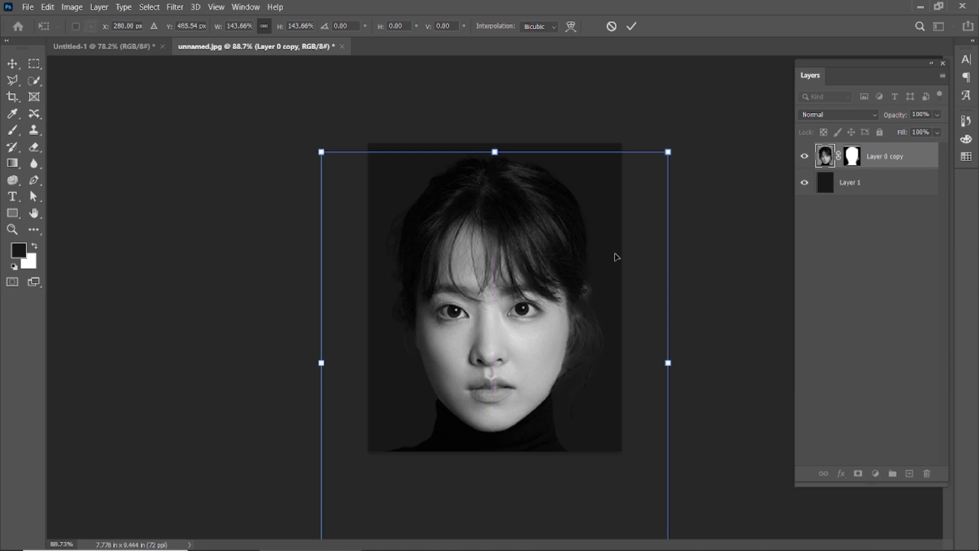
{"action": "left_click_drag", "start_coordinate": [672, 150], "coordinate": [681, 138]}
{"action": "left_click_drag", "start_coordinate": [493, 275], "coordinate": [494, 279]}
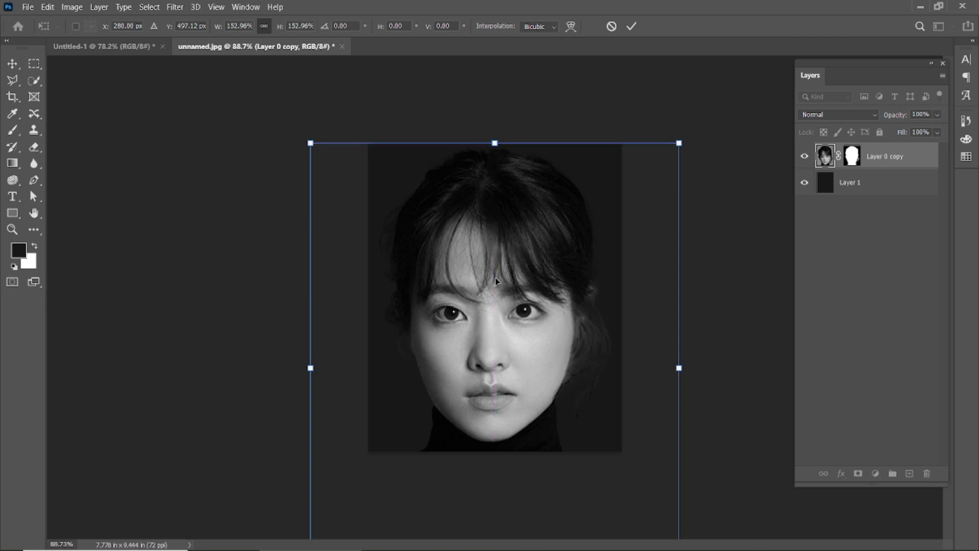
{"action": "left_click", "coordinate": [632, 27]}
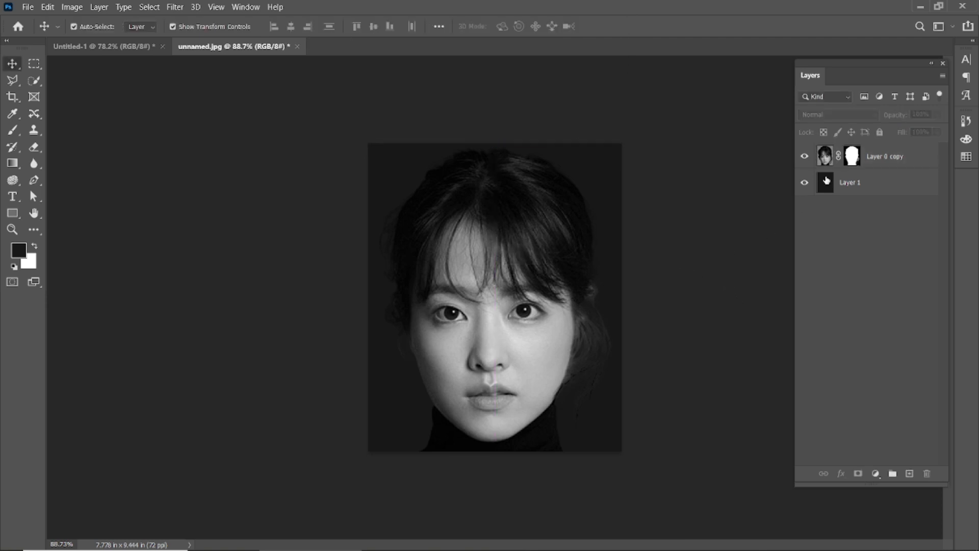
- Rotate the portrait clockwise by about 0.9° to straighten the face
{"action": "left_click", "coordinate": [531, 263]}
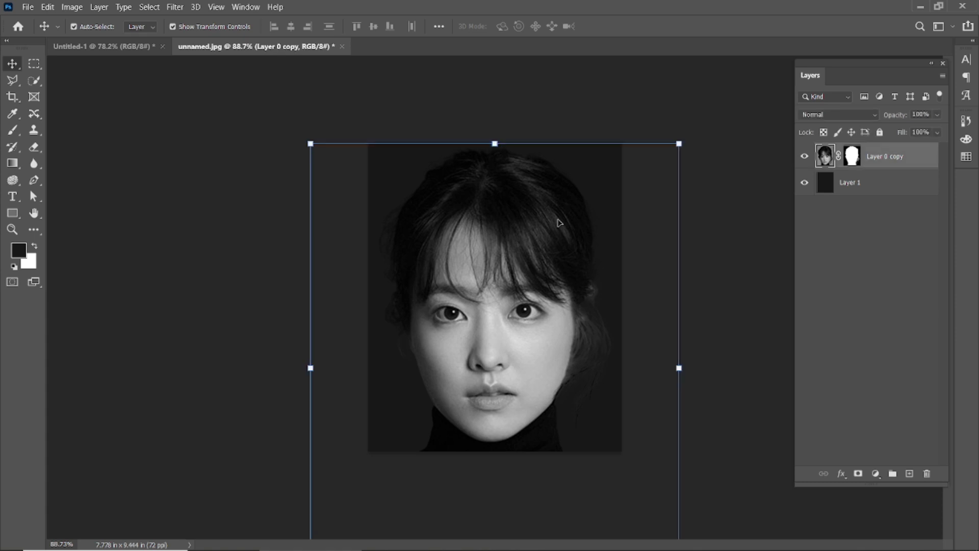
{"action": "left_click_drag", "start_coordinate": [690, 134], "coordinate": [694, 138]}
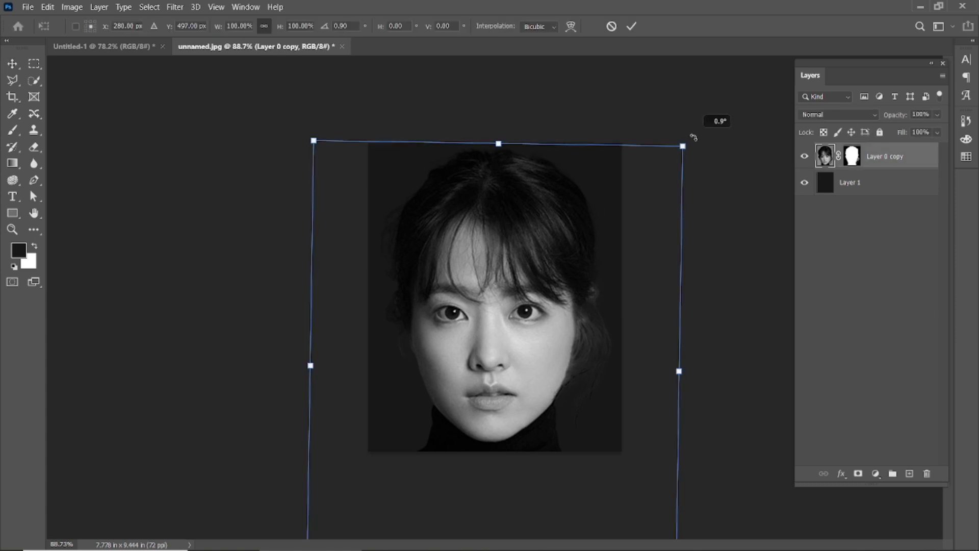
{"action": "left_click", "coordinate": [633, 26]}
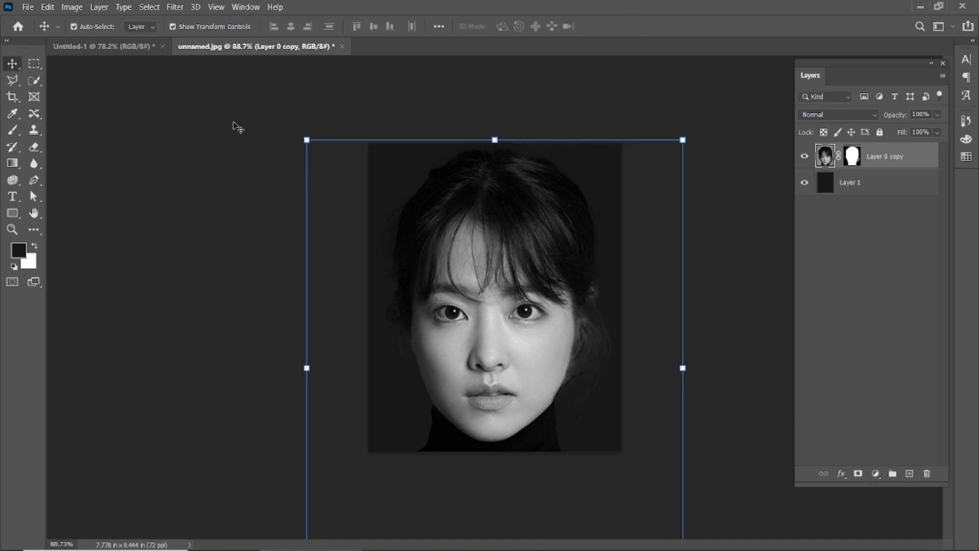
{"action": "left_click", "coordinate": [216, 141]}
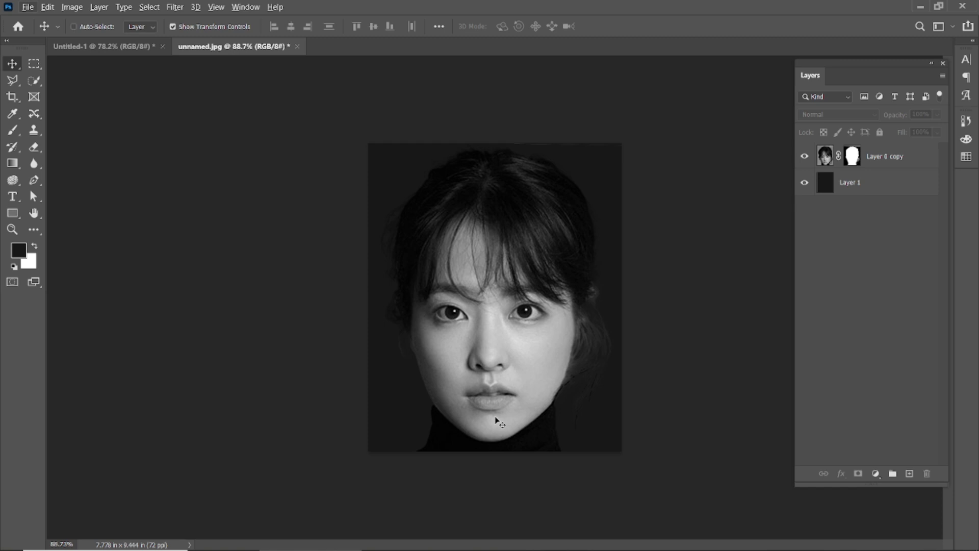
- Show the rulers and place a vertical guide through the middle of the face, at about 3.7 inches
{"action": "key", "text": "ctrl+0"}
{"action": "scroll", "coordinate": [504, 381], "scroll_direction": "down", "scroll_amount": 1}
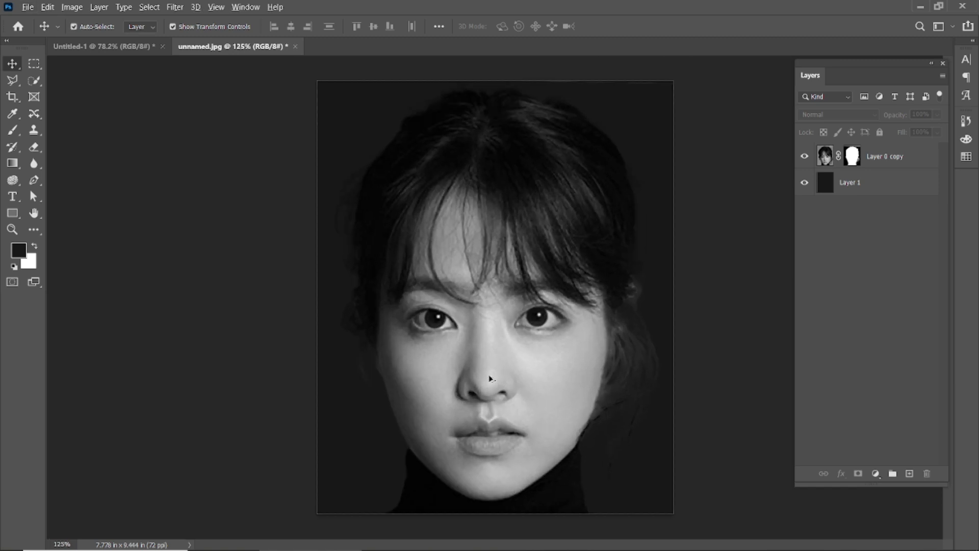
{"action": "key", "text": "ctrl+r"}
{"action": "left_click_drag", "start_coordinate": [54, 272], "coordinate": [494, 312]}
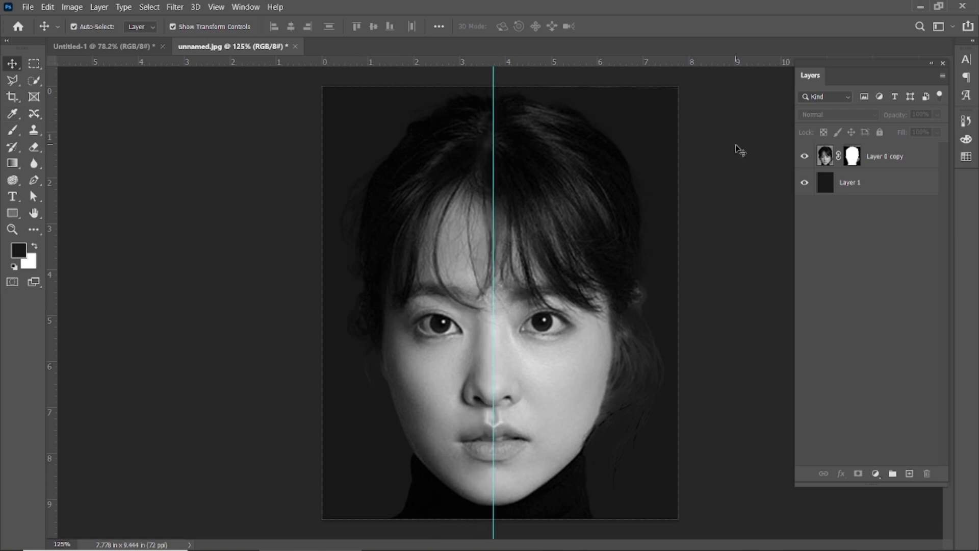
- Add a new layer above the portrait and make a rectangular selection of the canvas half left of the guide
{"action": "left_click", "coordinate": [910, 473]}
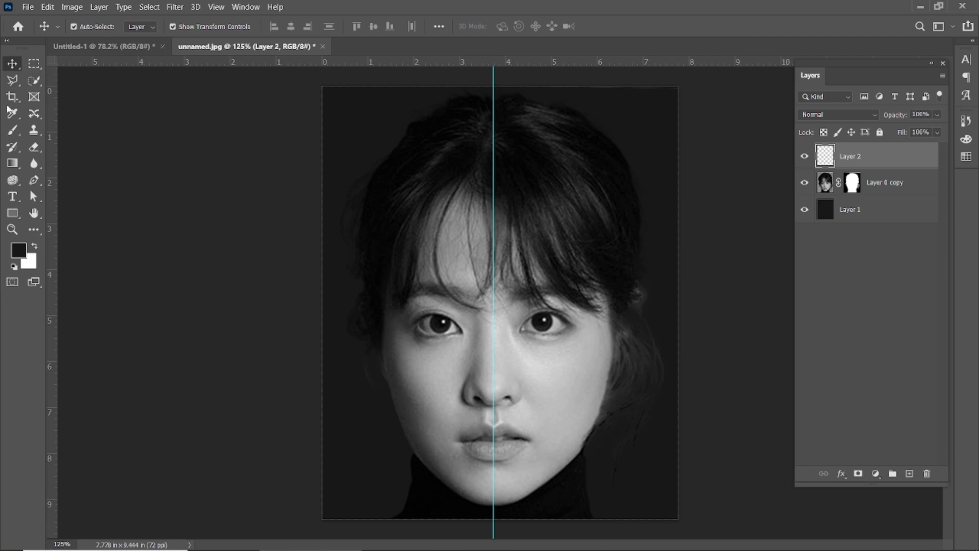
{"action": "left_click", "coordinate": [34, 63]}
{"action": "left_click_drag", "start_coordinate": [317, 87], "coordinate": [495, 520]}
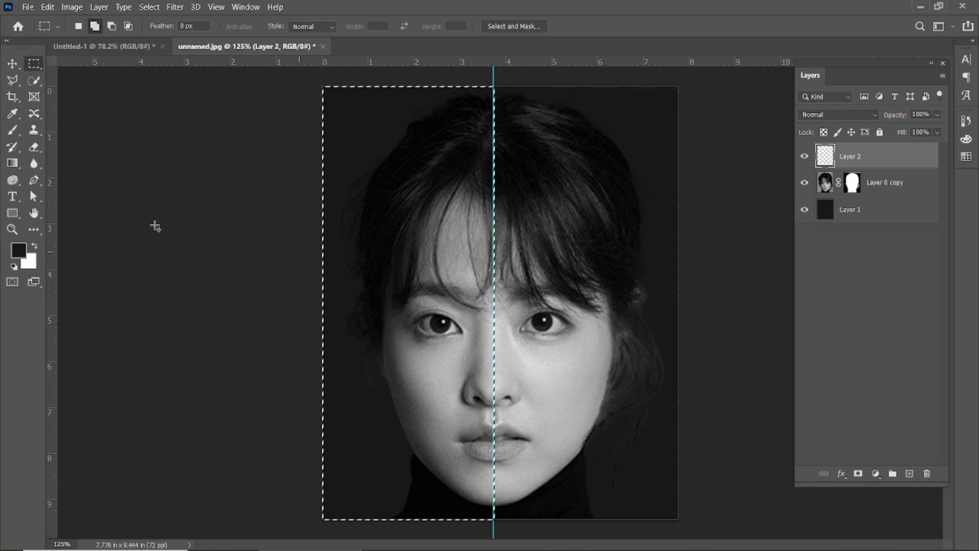
- Set the foreground colour to black (000000) and fill the selected left half with it on the new layer
{"action": "left_click", "coordinate": [20, 253]}
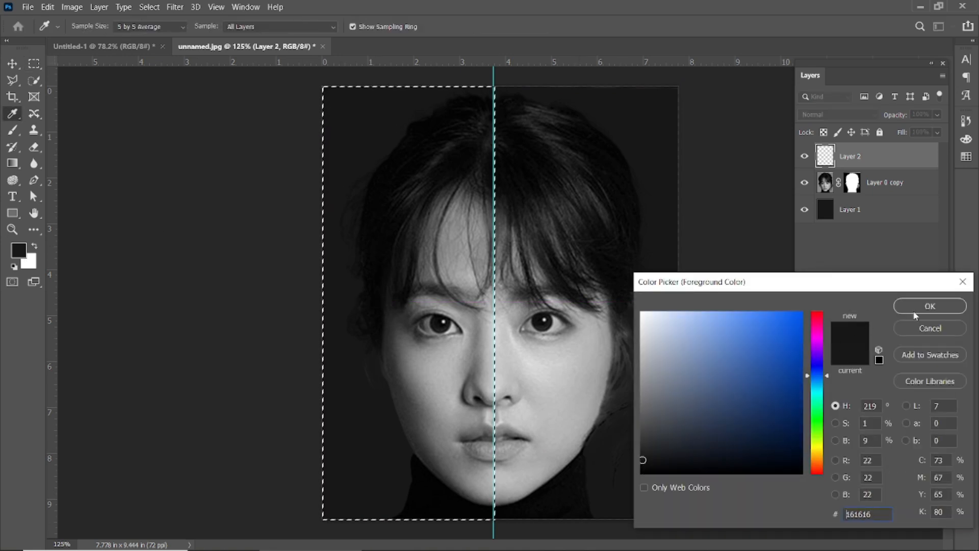
{"action": "left_click_drag", "start_coordinate": [643, 461], "coordinate": [629, 474]}
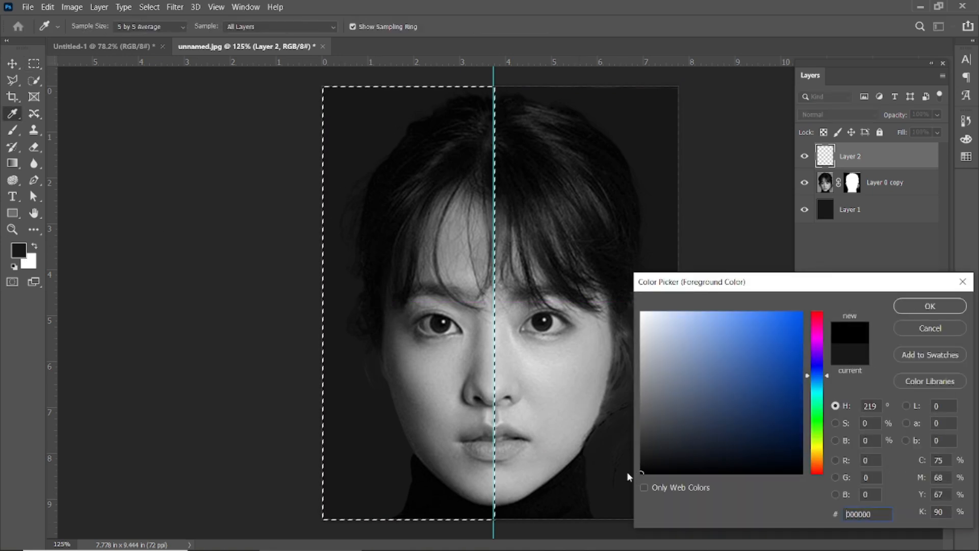
{"action": "left_click", "coordinate": [898, 307]}
{"action": "key", "text": "alt+BackSpace"}
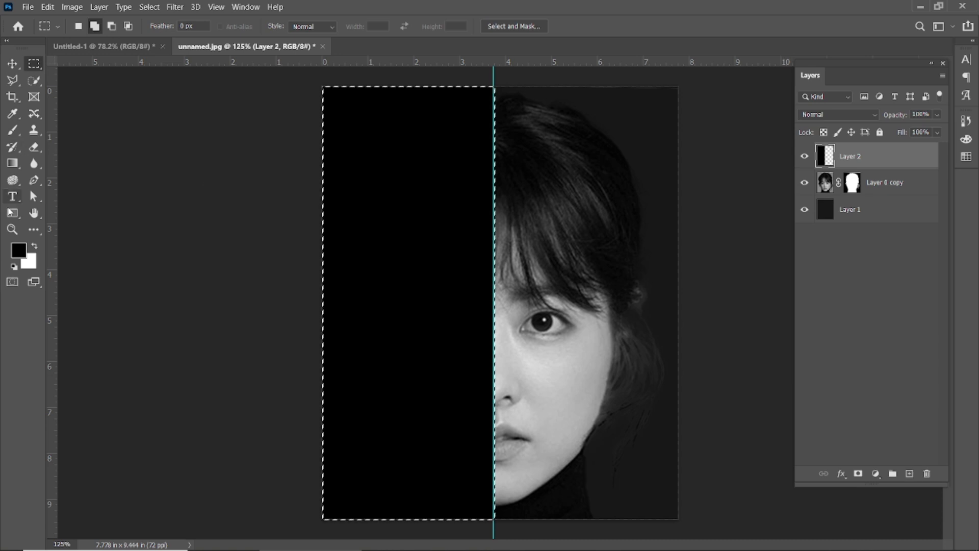
- Start a right-aligned text at the guide in the upper black half and set its colour to white (ffffff)
{"action": "left_click", "coordinate": [12, 196]}
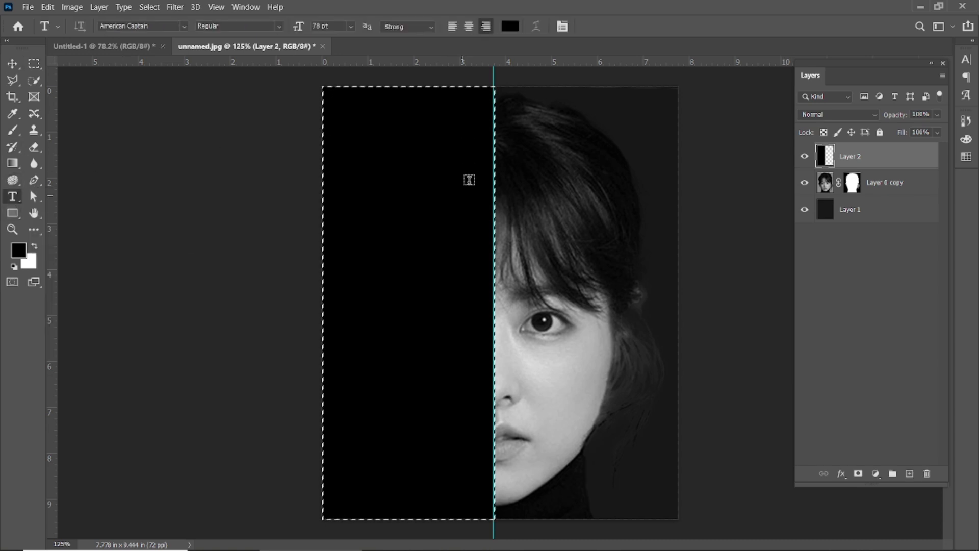
{"action": "left_click", "coordinate": [494, 166]}
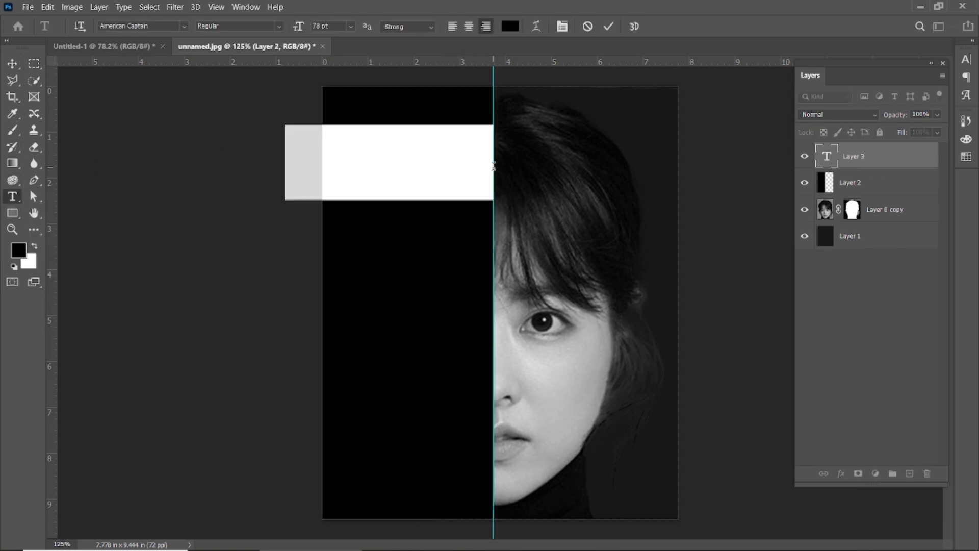
{"action": "left_click", "coordinate": [511, 26]}
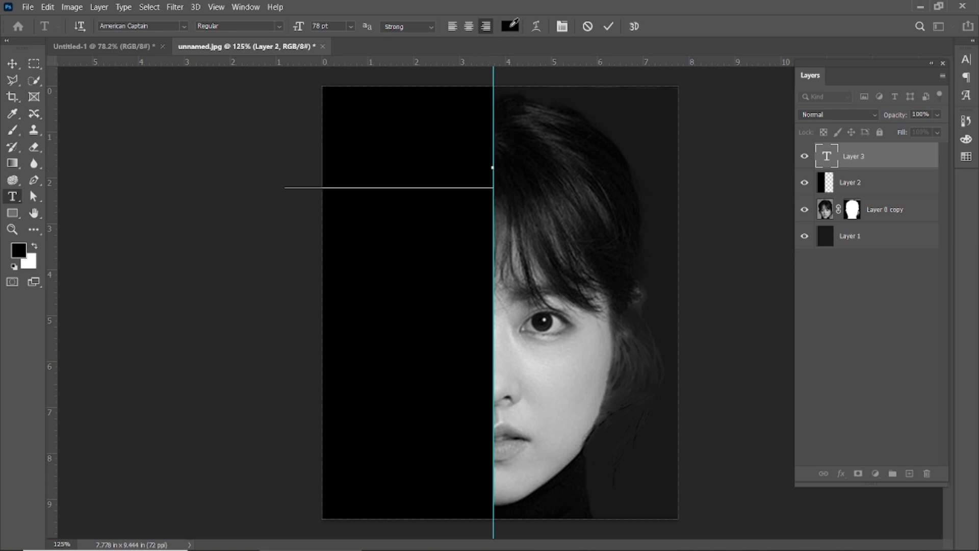
{"action": "left_click_drag", "start_coordinate": [653, 322], "coordinate": [636, 302]}
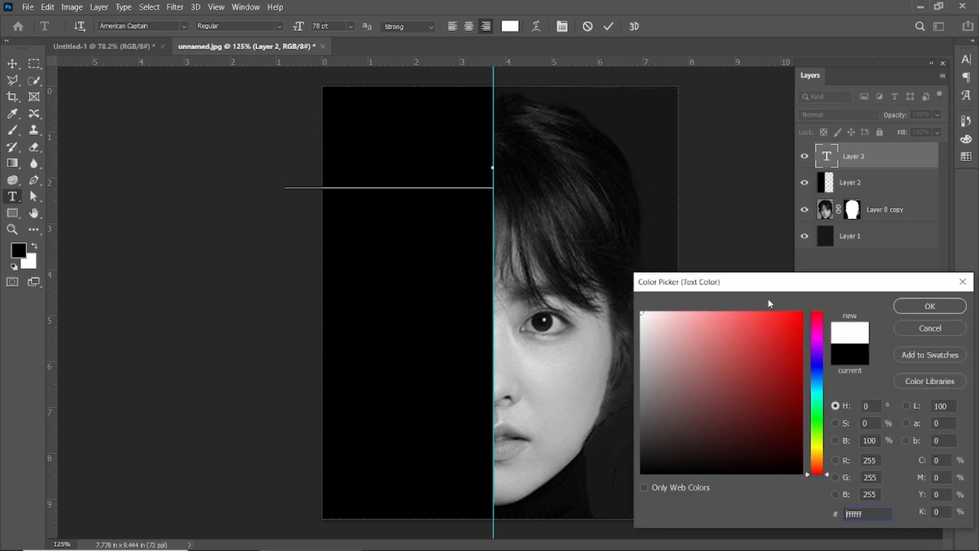
{"action": "left_click", "coordinate": [912, 307]}
- Set the placeholder text's font size to 58 pt and its leading to 45 pt
{"action": "left_click_drag", "start_coordinate": [293, 30], "coordinate": [291, 32]}
{"action": "left_click", "coordinate": [563, 27]}
{"action": "left_click_drag", "start_coordinate": [902, 97], "coordinate": [890, 101]}
{"action": "left_click", "coordinate": [608, 27]}
- Replace the placeholder text with ALL, YOU, NEED IS and LOVE on four separate lines
{"action": "left_click_drag", "start_coordinate": [489, 171], "coordinate": [317, 171]}
{"action": "type", "text": "ALL"}
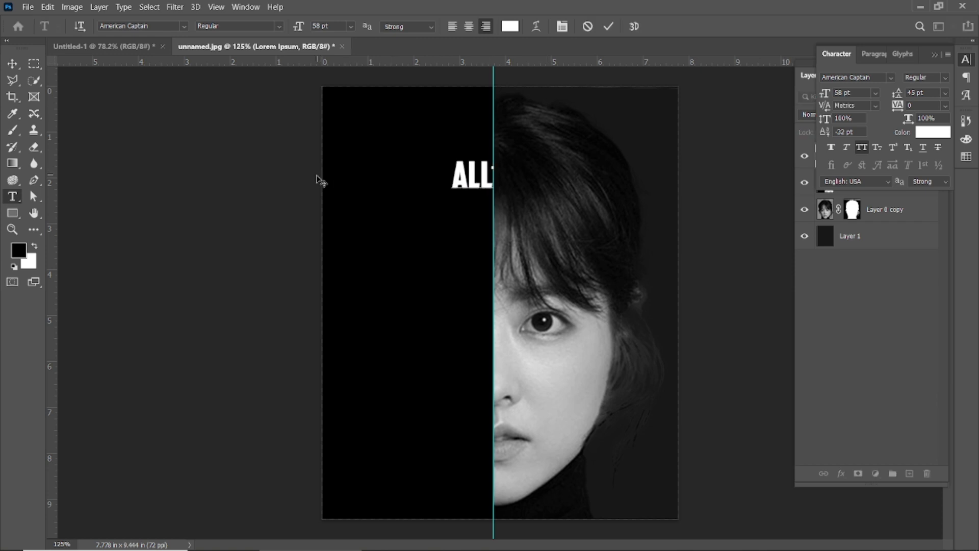
{"action": "key", "text": "Return"}
{"action": "type", "text": "YOU"}
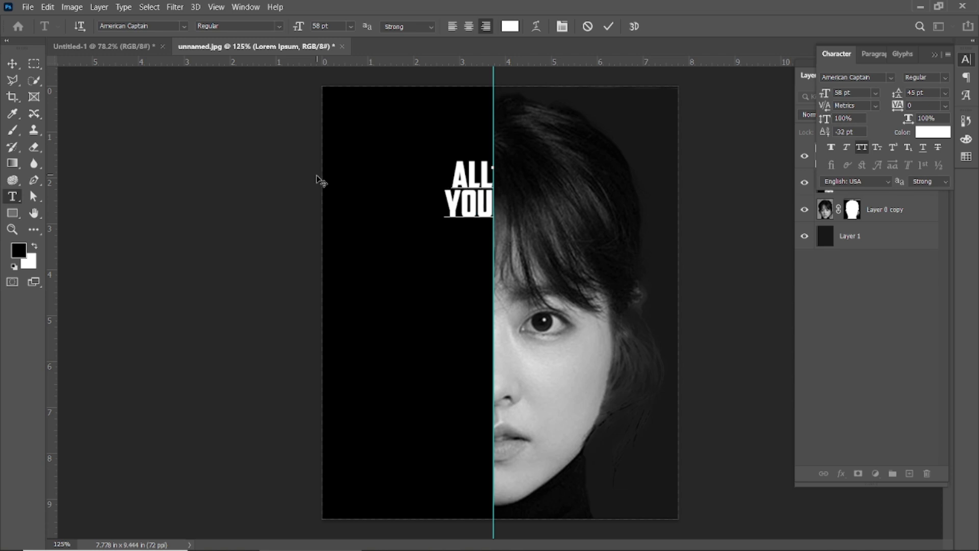
{"action": "key", "text": "Return"}
{"action": "type", "text": "NEED IS"}
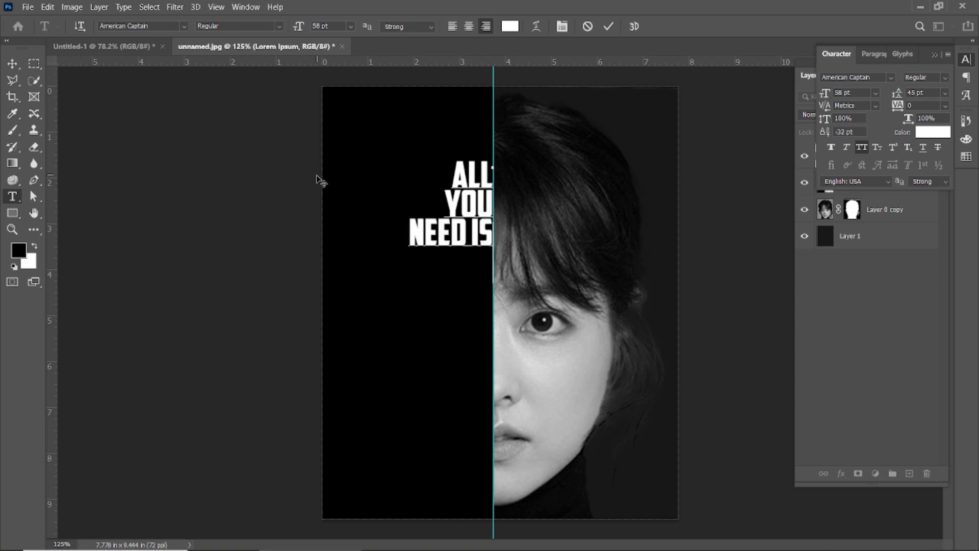
{"action": "key", "text": "Return"}
{"action": "type", "text": "LOVE"}
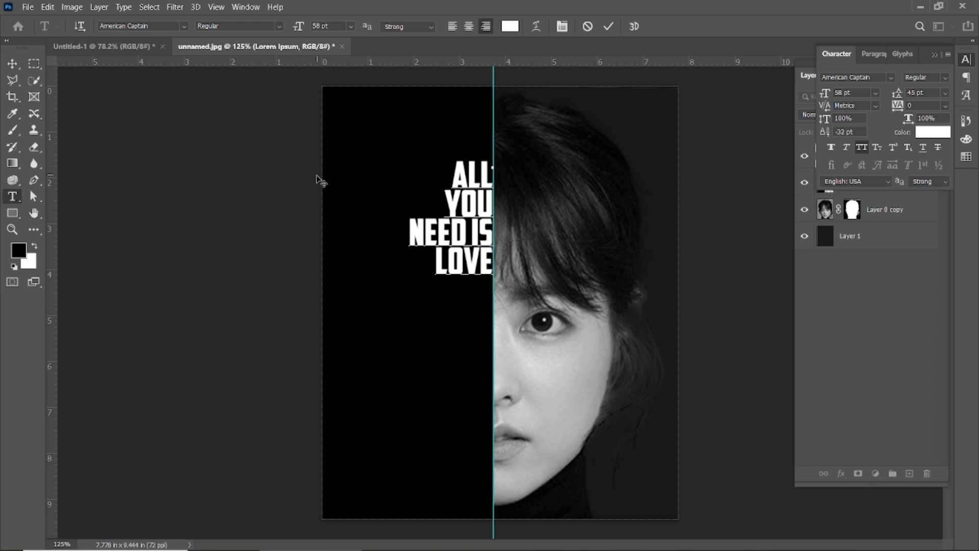
- Add the lines JOHN, LENNON, REST IN and PEACE below LOVE and commit the text
{"action": "key", "text": "Return"}
{"action": "type", "text": "JOHN"}
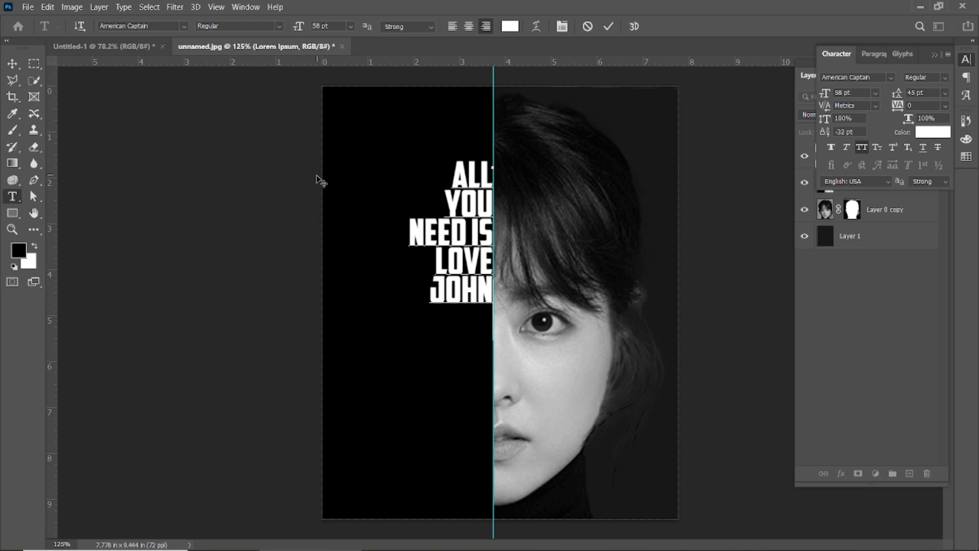
{"action": "key", "text": "Return"}
{"action": "type", "text": "LENNON"}
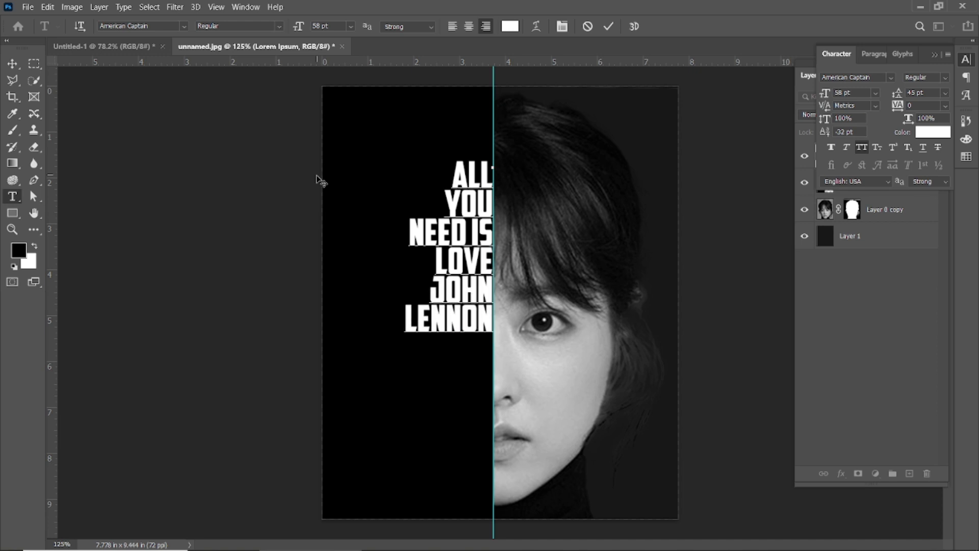
{"action": "key", "text": "Return"}
{"action": "type", "text": "REST IN"}
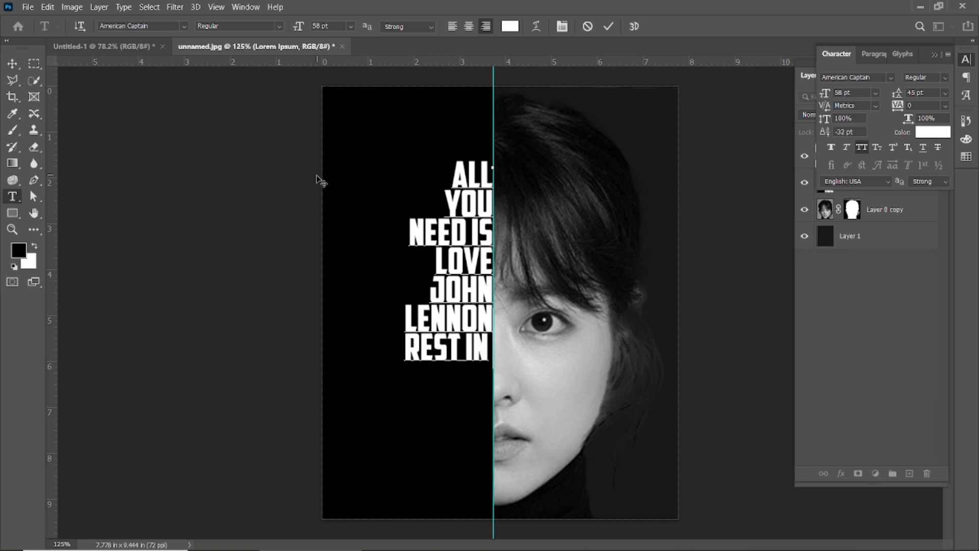
{"action": "key", "text": "BackSpace"}
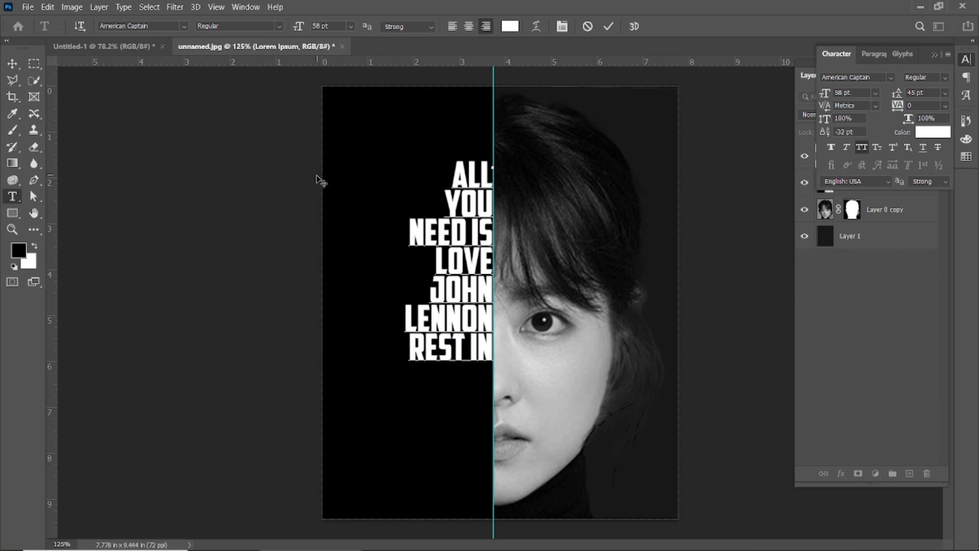
{"action": "key", "text": "Return"}
{"action": "type", "text": "O"}
{"action": "key", "text": "BackSpace"}
{"action": "type", "text": "PEACE"}
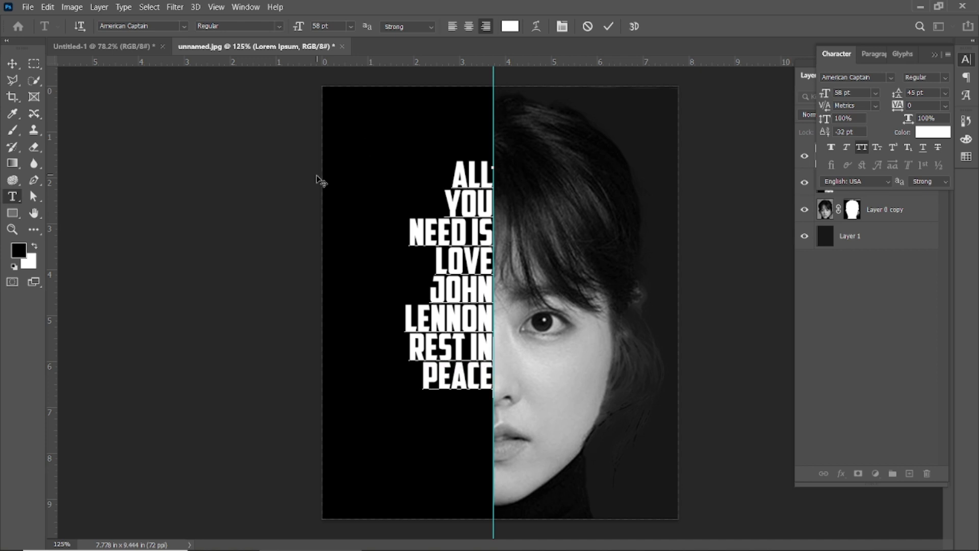
{"action": "left_click", "coordinate": [608, 26]}
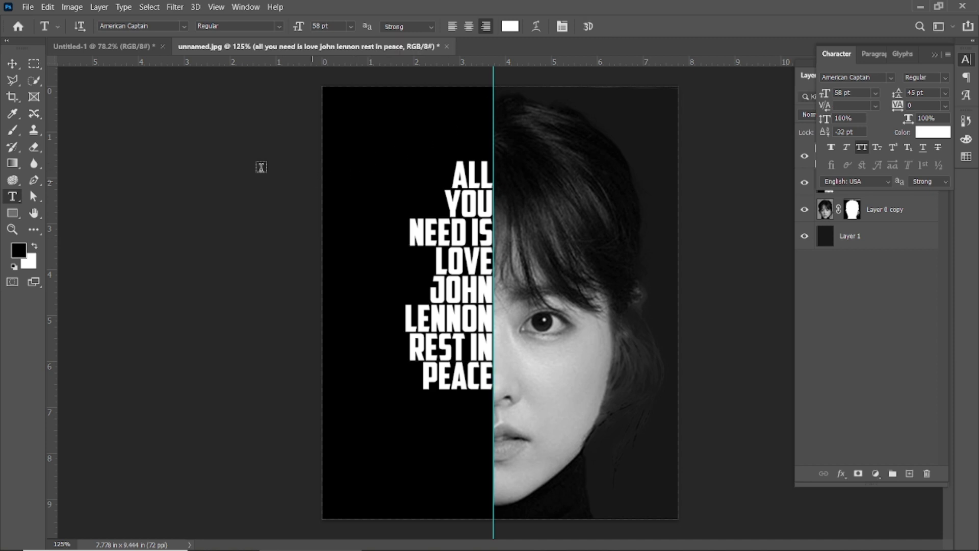
- Move the text block down beside the face along the guide and set its leading to 50 pt
{"action": "left_click", "coordinate": [12, 63]}
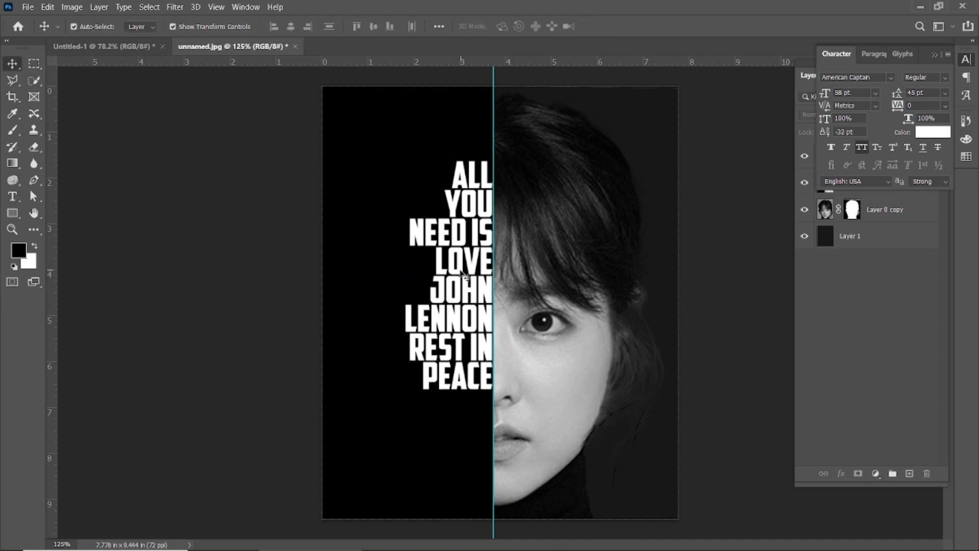
{"action": "left_click_drag", "start_coordinate": [459, 272], "coordinate": [459, 352]}
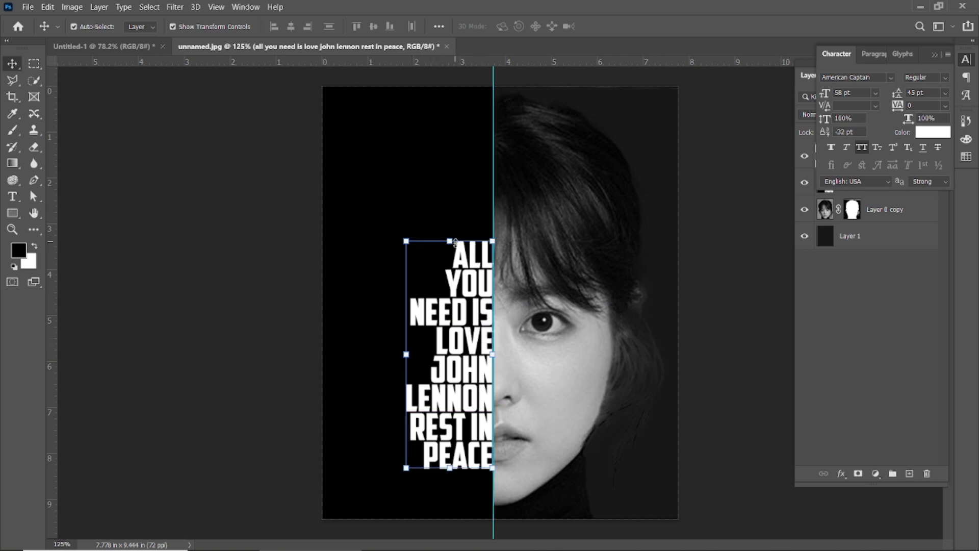
{"action": "left_click_drag", "start_coordinate": [896, 96], "coordinate": [913, 97]}
{"action": "left_click_drag", "start_coordinate": [478, 290], "coordinate": [481, 266]}
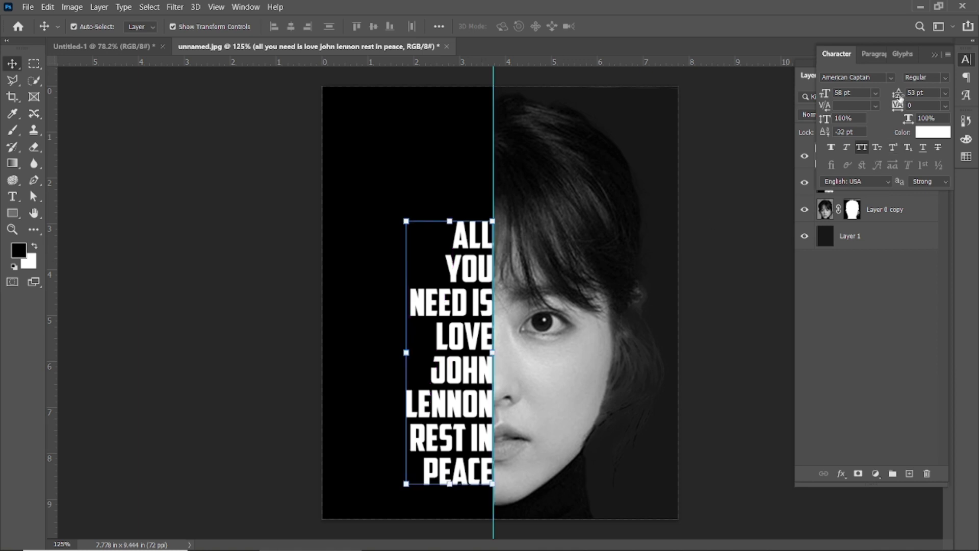
{"action": "left_click_drag", "start_coordinate": [900, 97], "coordinate": [893, 97]}
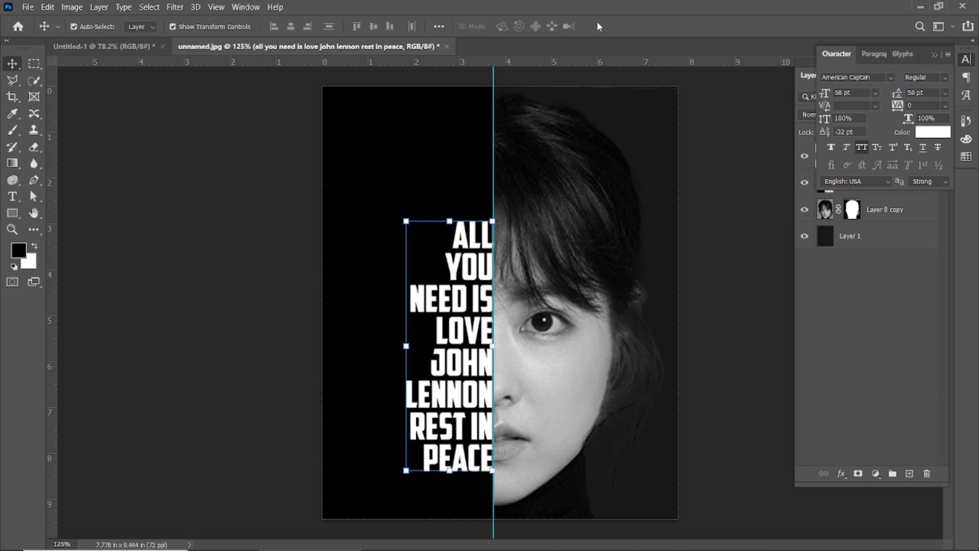
{"action": "left_click", "coordinate": [183, 120]}
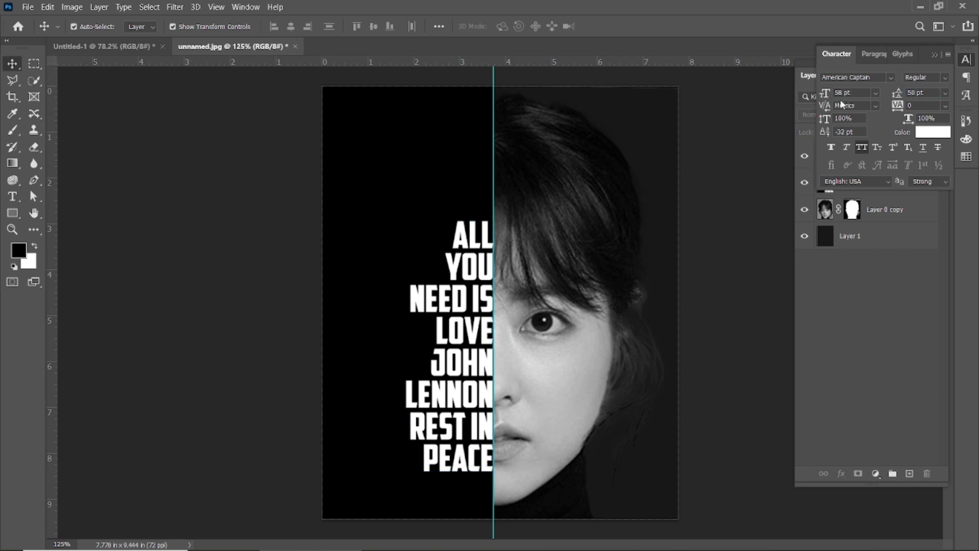
{"action": "left_click", "coordinate": [935, 55]}
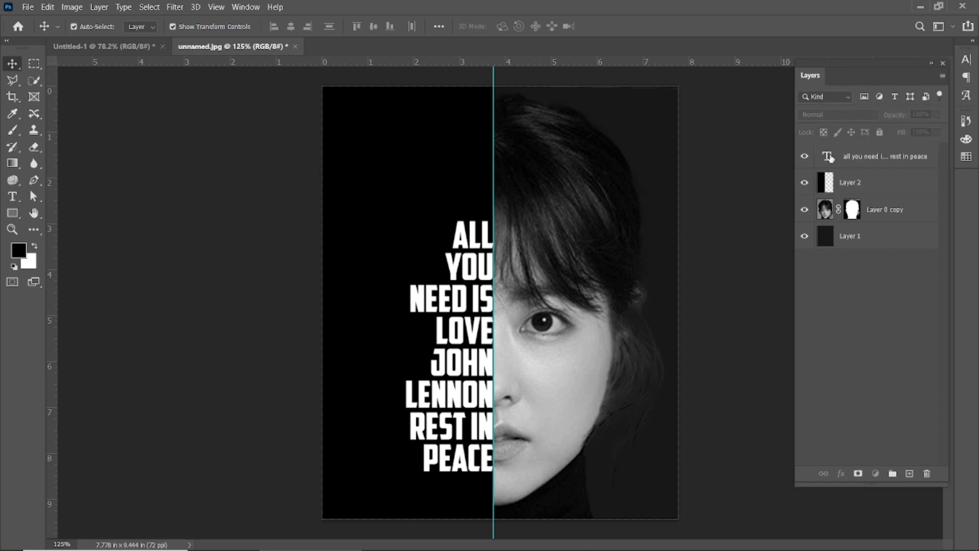
- Add a layer mask to Layer 2, the black half covering the face
{"action": "left_click", "coordinate": [831, 158]}
{"action": "left_click", "coordinate": [850, 184]}
{"action": "left_click", "coordinate": [859, 473]}
- Load the text layer's letter shapes as a selection and hide the text layer
{"action": "left_click", "coordinate": [827, 157]}
{"action": "left_click", "coordinate": [805, 156]}
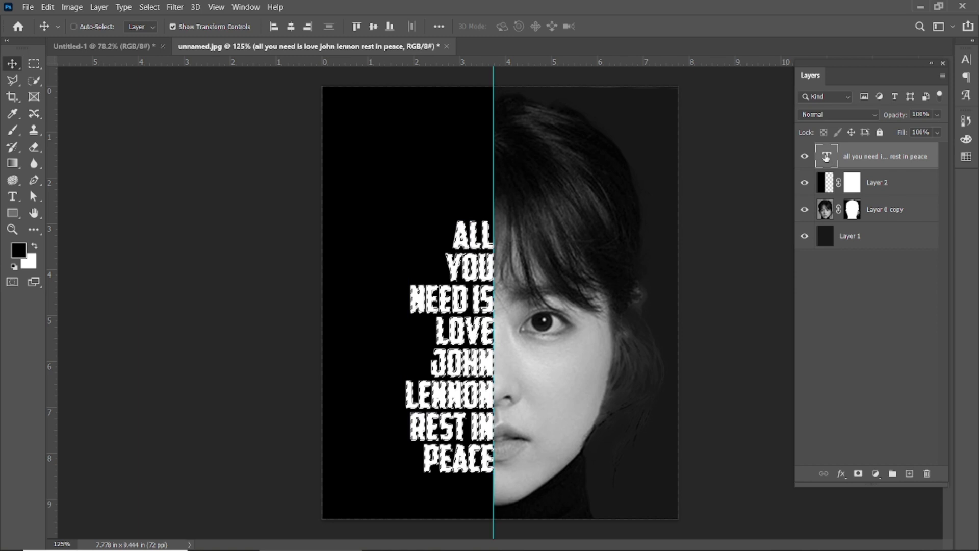
{"action": "left_click", "coordinate": [827, 156], "text": "ctrl"}
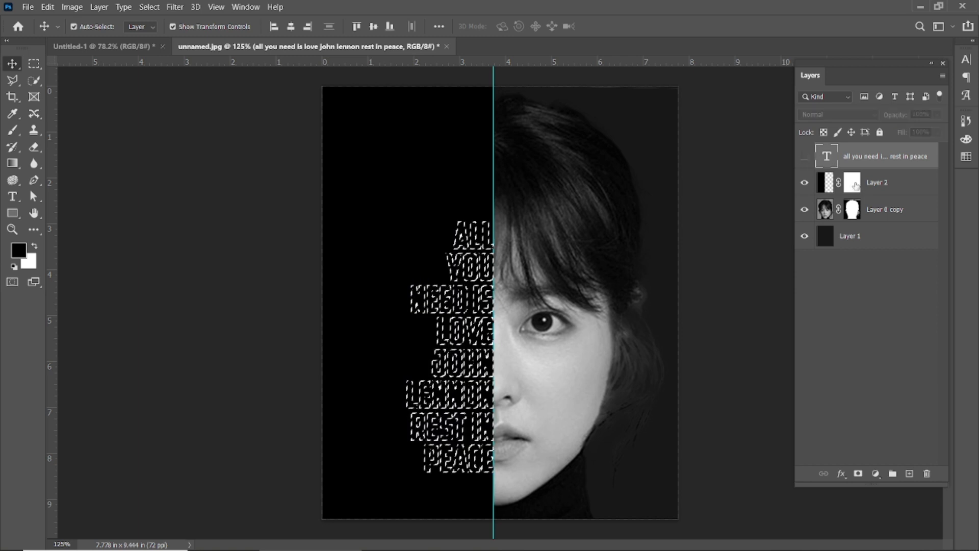
- Paint black on Layer 2's mask inside the letter selection with a large hard brush to reveal the portrait
{"action": "left_click", "coordinate": [852, 182]}
{"action": "key", "text": "b"}
{"action": "left_click_drag", "start_coordinate": [367, 232], "coordinate": [383, 339]}
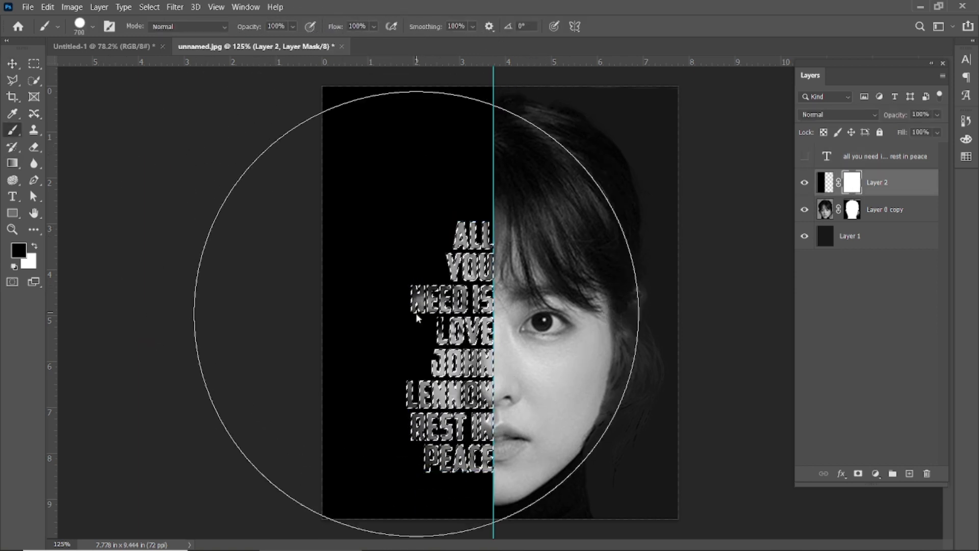
{"action": "left_click", "coordinate": [93, 26]}
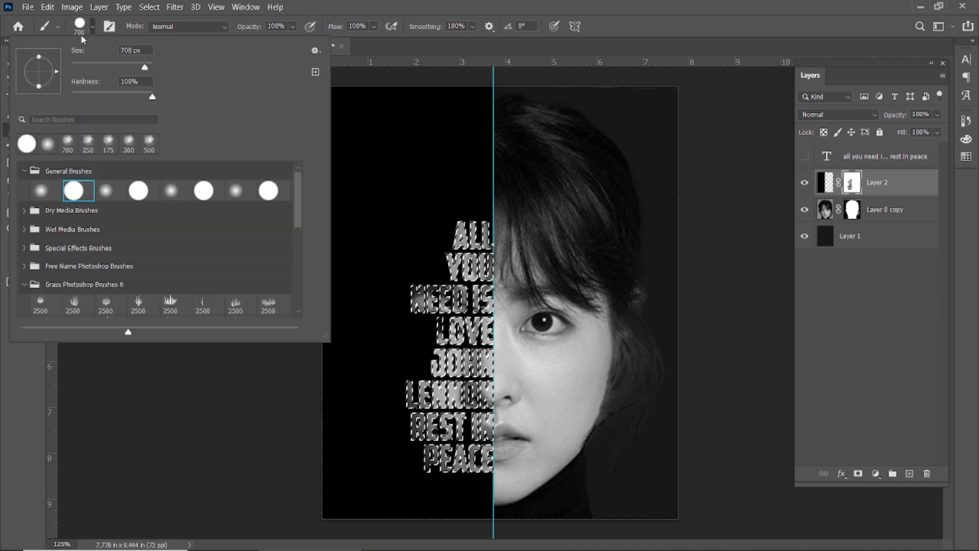
{"action": "left_click", "coordinate": [438, 4]}
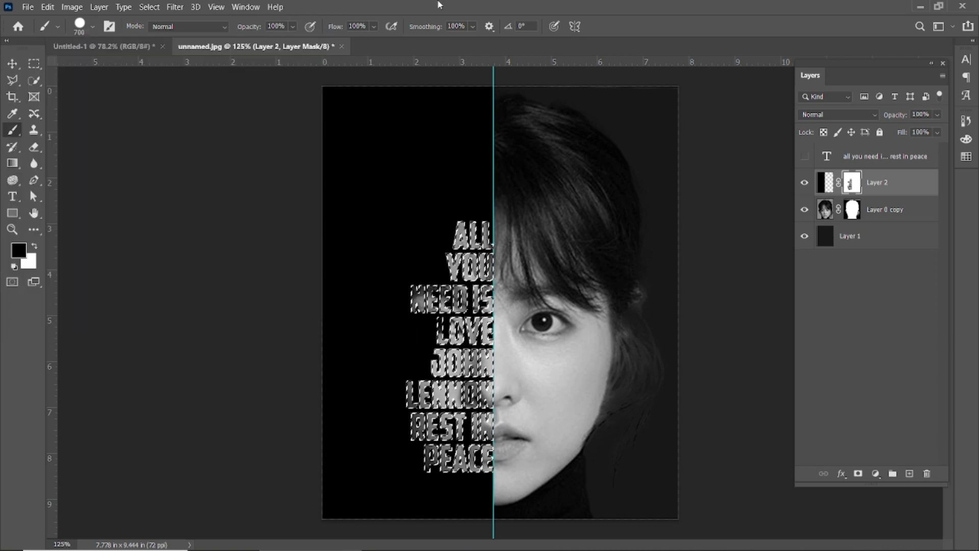
- Clear the letter selection and try to remove the vertical guide from the canvas
{"action": "left_click", "coordinate": [12, 65]}
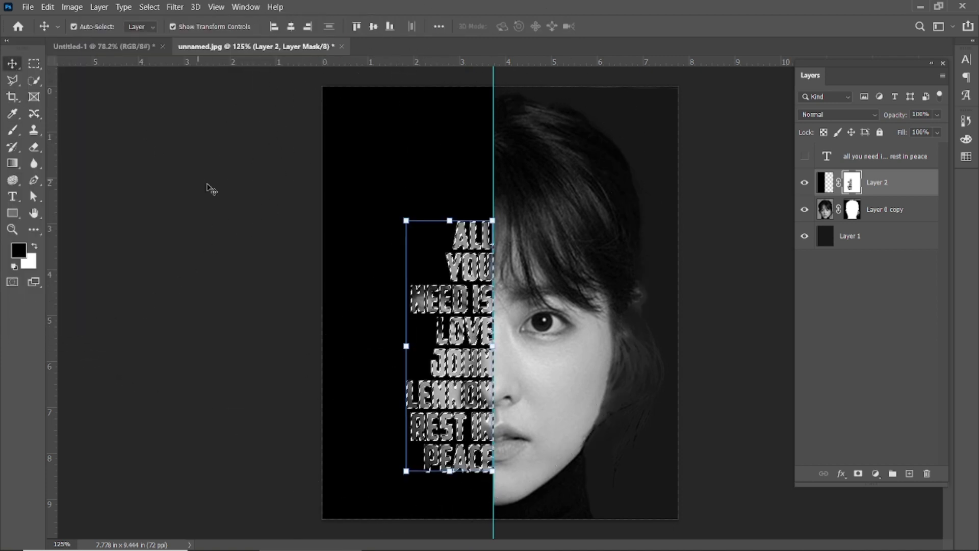
{"action": "key", "text": "ctrl+d"}
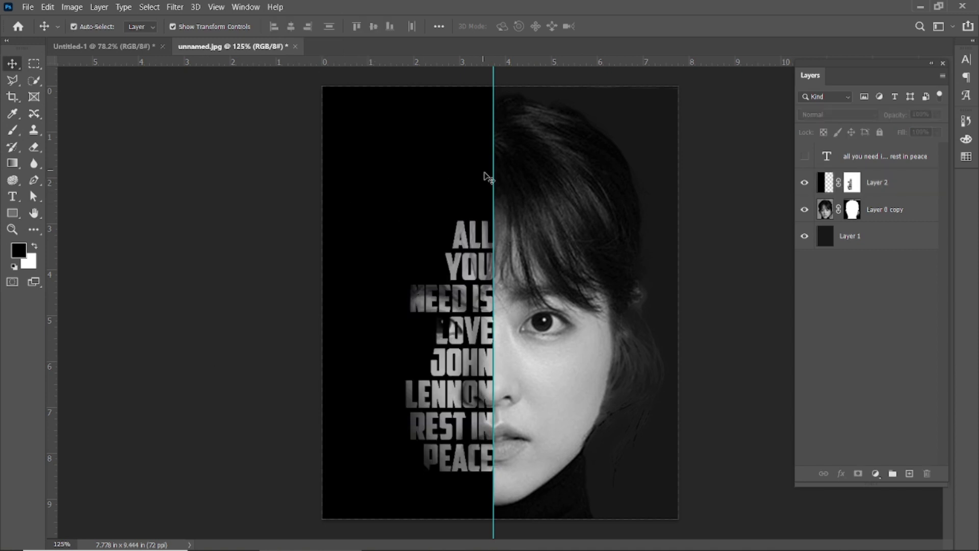
{"action": "left_click_drag", "start_coordinate": [494, 179], "coordinate": [61, 153]}
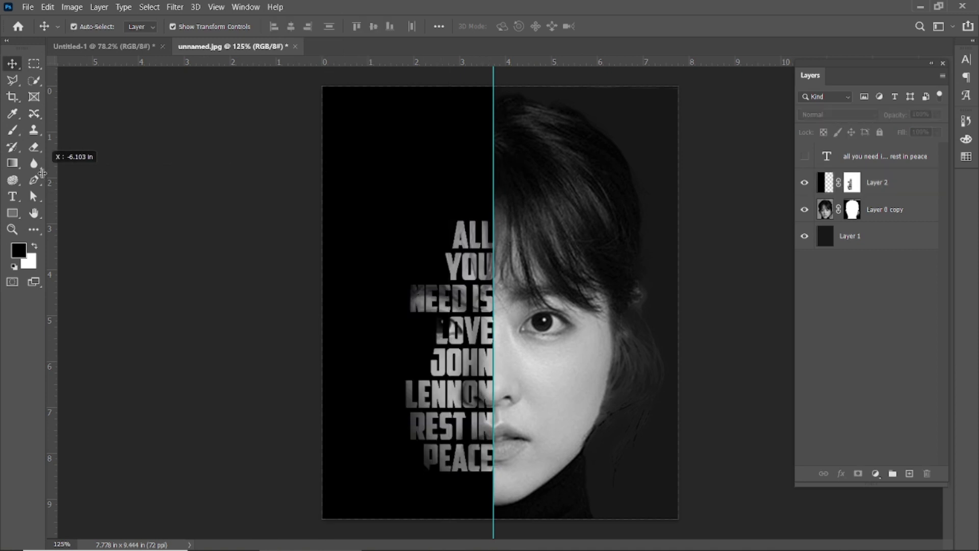
{"action": "key", "text": "ctrl+h"}
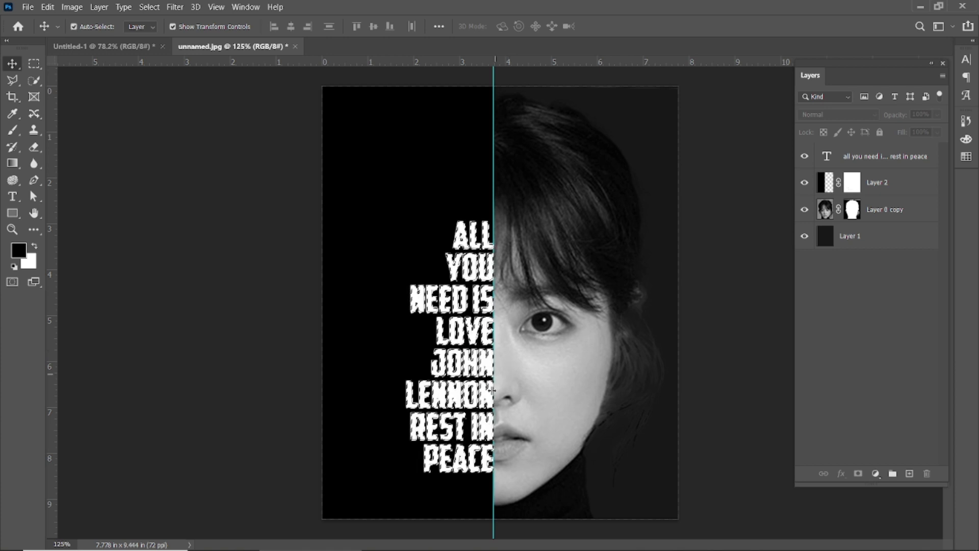
- Clear the selection and nudge the text layer 2 px right so the line ends meet the guide
{"action": "scroll", "coordinate": [498, 391], "scroll_direction": "up", "scroll_amount": 5}
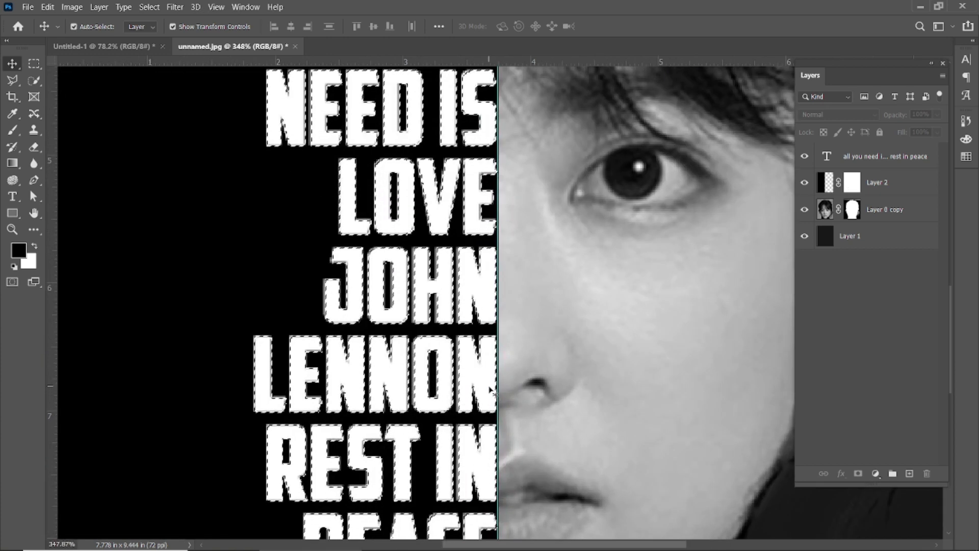
{"action": "key", "text": "Right"}
{"action": "left_click", "coordinate": [494, 219]}
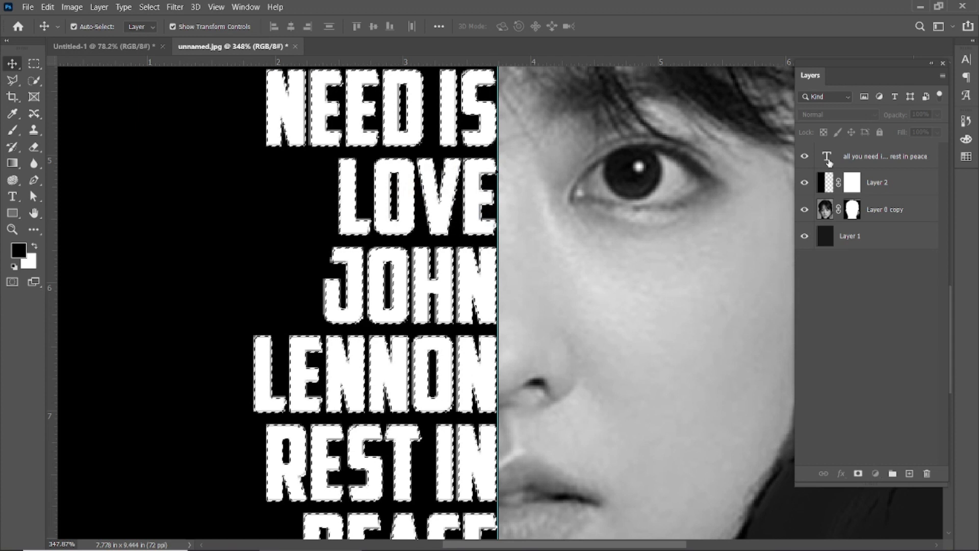
{"action": "left_click", "coordinate": [829, 162]}
{"action": "key", "text": "Right"}
{"action": "left_click", "coordinate": [505, 231]}
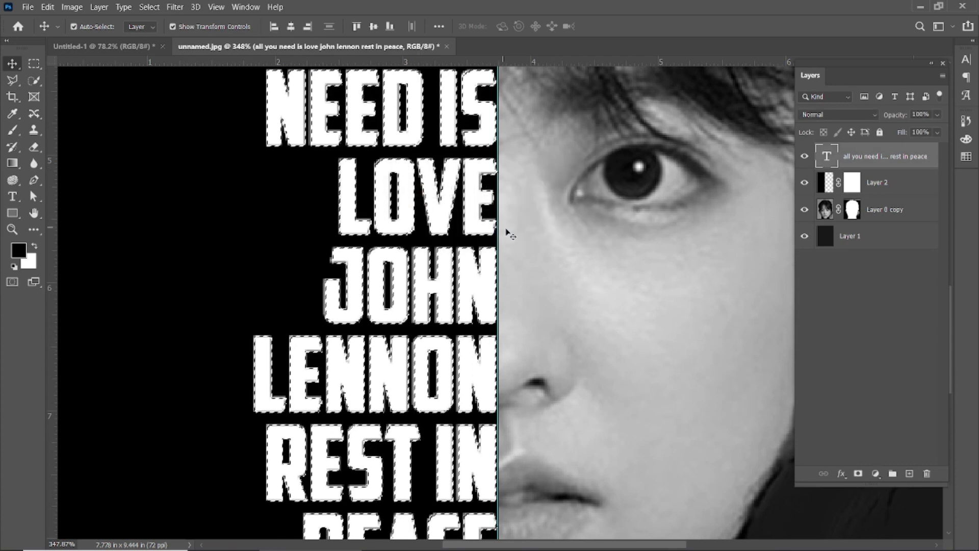
{"action": "key", "text": "ctrl+d"}
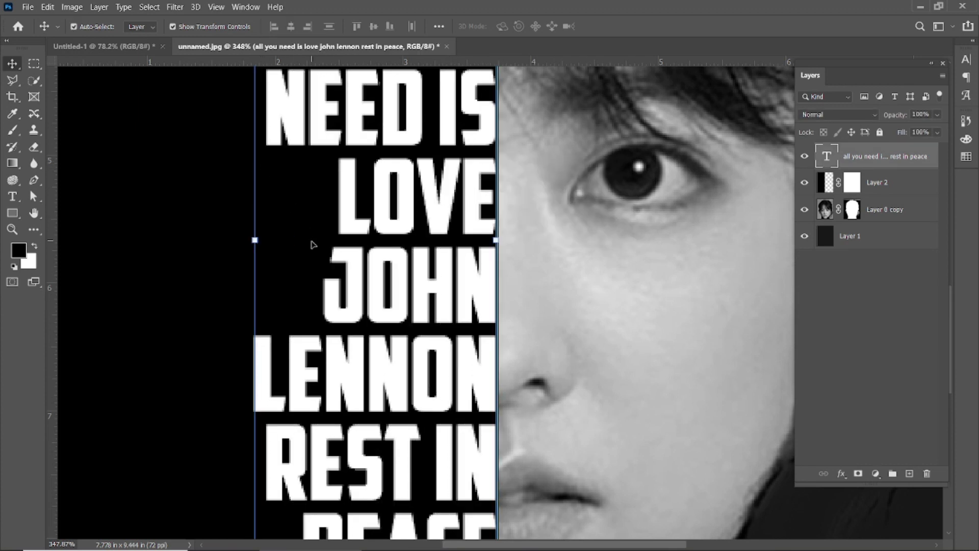
{"action": "key", "text": "Right"}
{"action": "key", "text": "Right"}
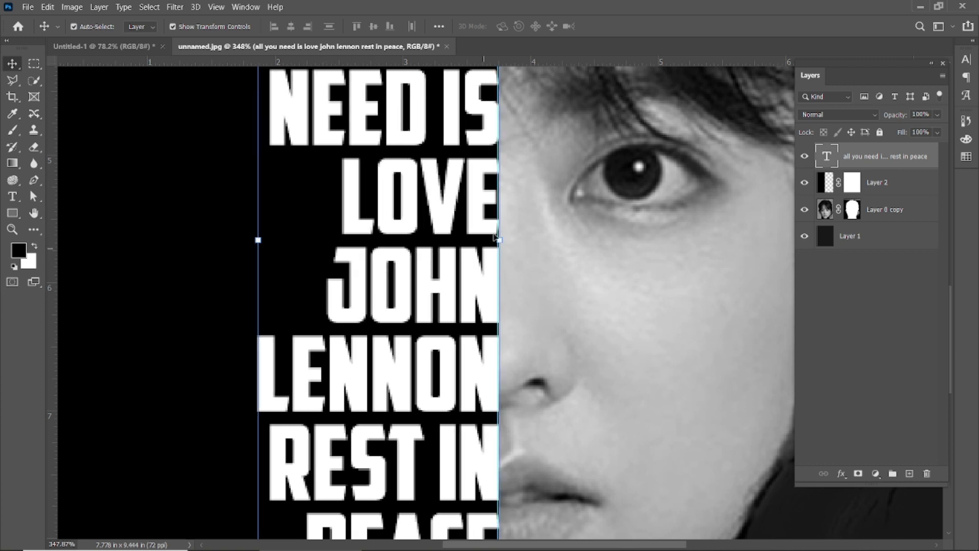
{"action": "scroll", "coordinate": [489, 244], "scroll_direction": "up", "scroll_amount": 3}
{"action": "scroll", "coordinate": [381, 325], "scroll_direction": "down", "scroll_amount": 6}
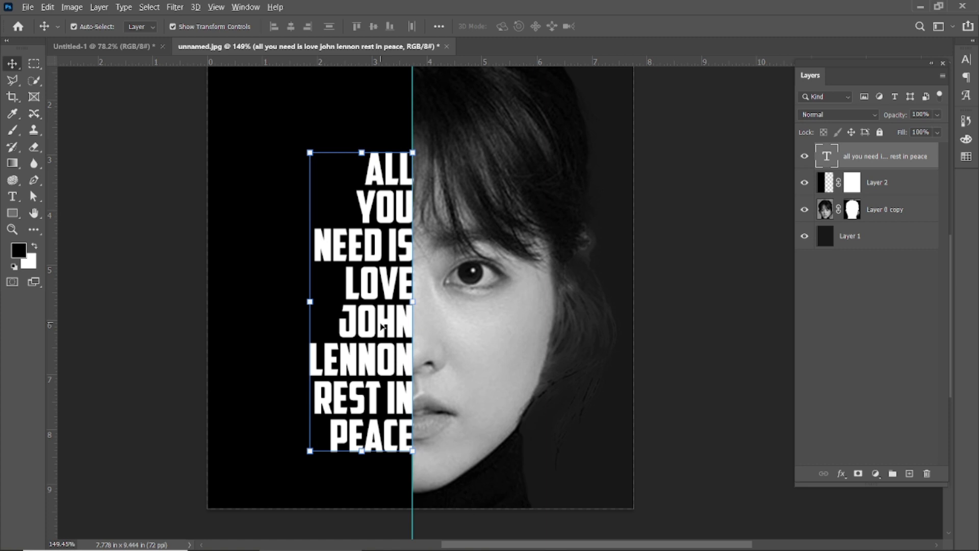
{"action": "scroll", "coordinate": [382, 326], "scroll_direction": "down", "scroll_amount": 1}
{"action": "left_click", "coordinate": [229, 249]}
{"action": "scroll", "coordinate": [524, 311], "scroll_direction": "down", "scroll_amount": 1}
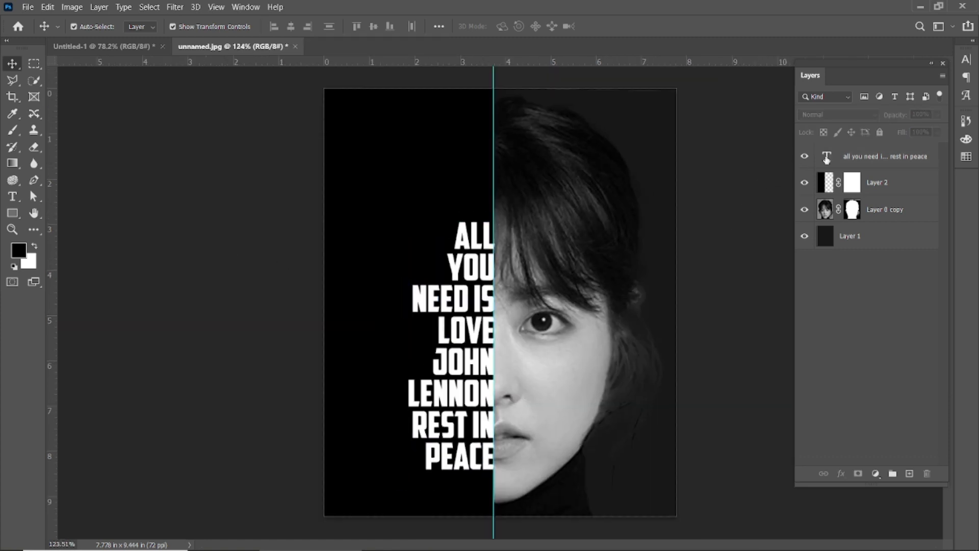
- Load the nudged text's outline as a selection with Layer 2's mask active, and hide the text layer
{"action": "left_click", "coordinate": [827, 159]}
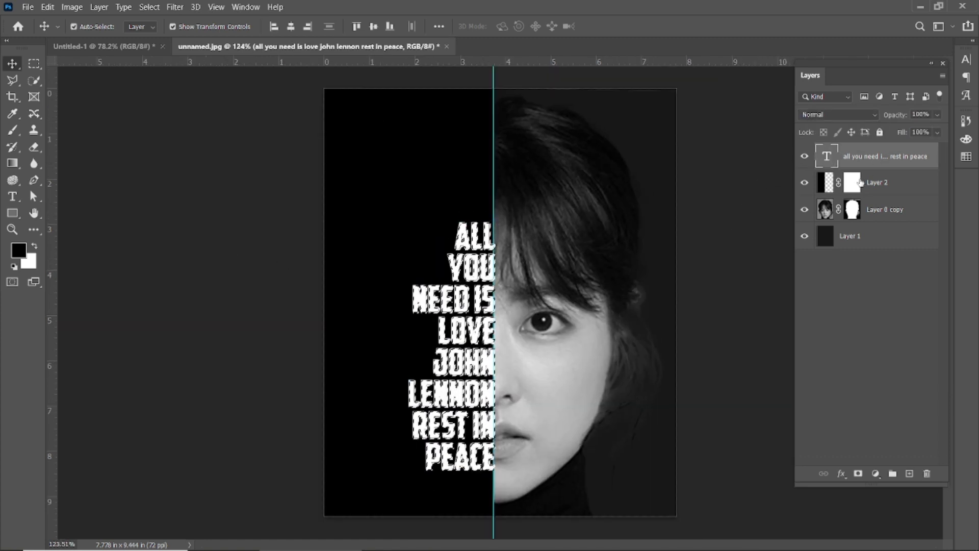
{"action": "left_click", "coordinate": [853, 184]}
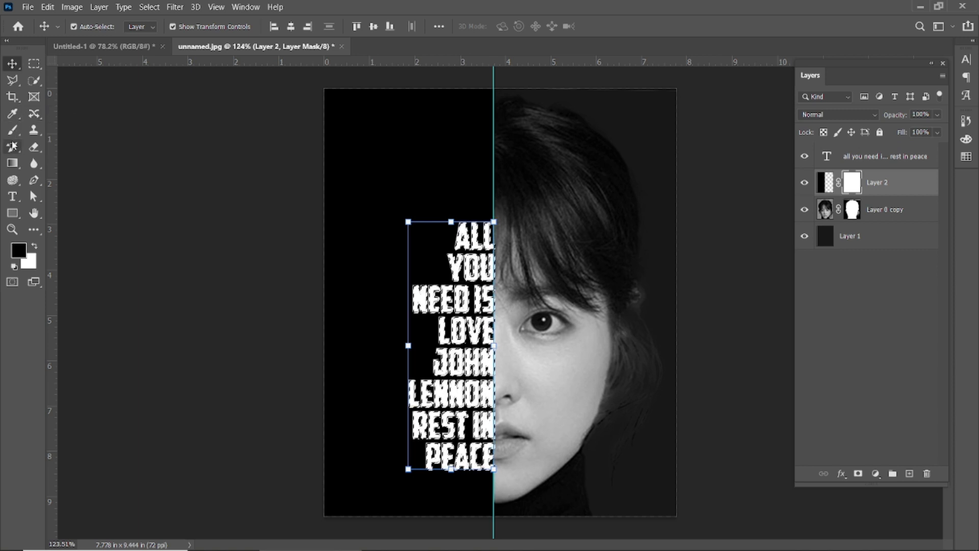
{"action": "left_click", "coordinate": [804, 156]}
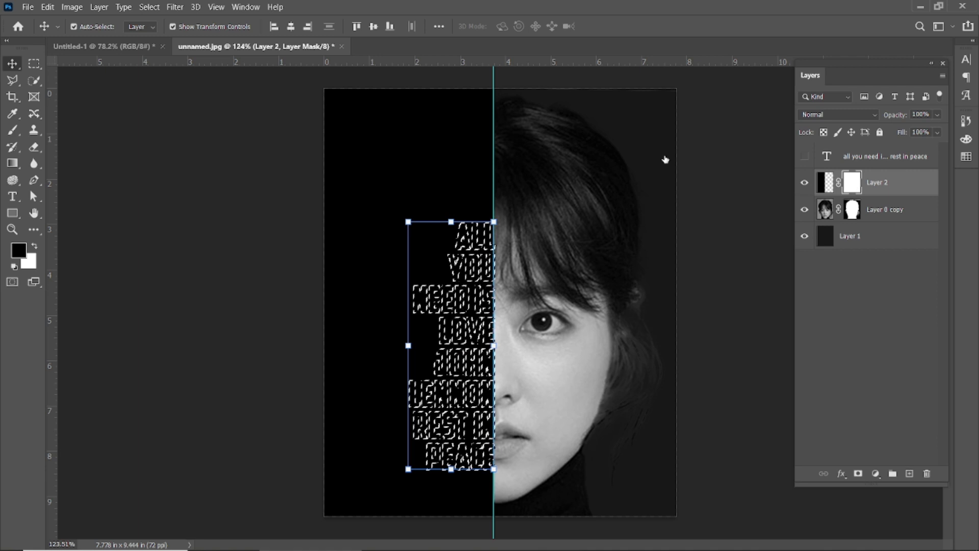
- Paint black on Layer 2's mask inside the realigned letter selection to reveal the face, and clear the selection
{"action": "left_click", "coordinate": [11, 131]}
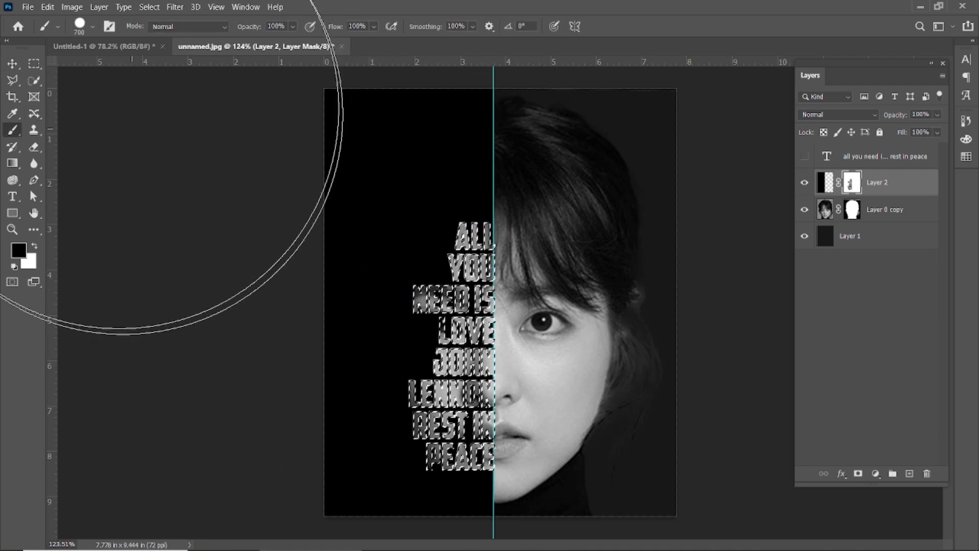
{"action": "left_click", "coordinate": [14, 64]}
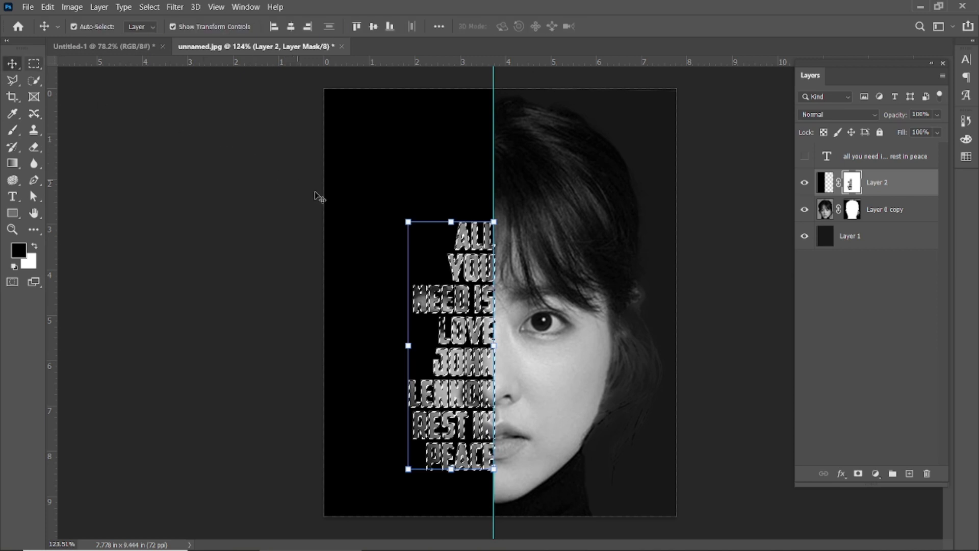
{"action": "key", "text": "ctrl+d"}
- Select Layer 2 and lower its opacity to 73% so the covered half of the face shows faintly
{"action": "left_click", "coordinate": [388, 225]}
{"action": "scroll", "coordinate": [637, 294], "scroll_direction": "down", "scroll_amount": 1}
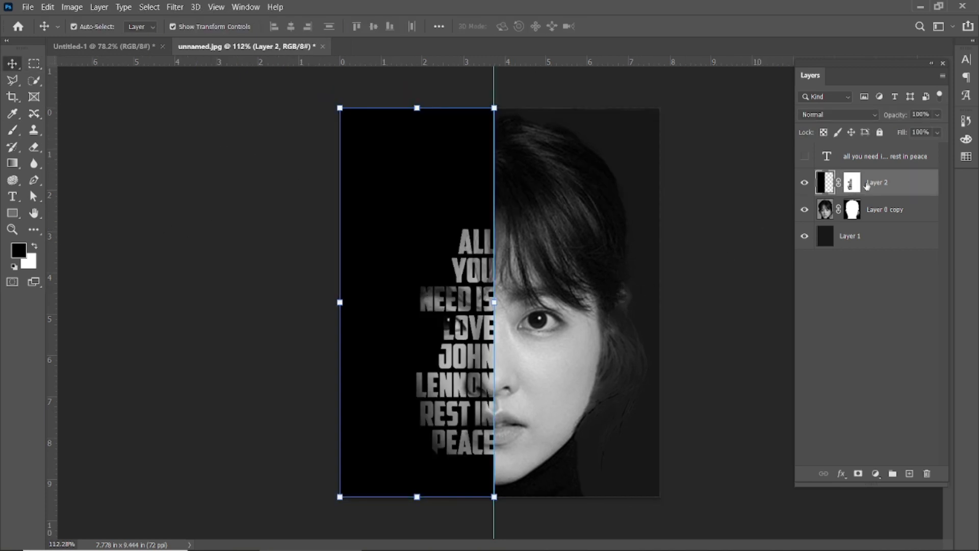
{"action": "left_click_drag", "start_coordinate": [898, 118], "coordinate": [889, 121]}
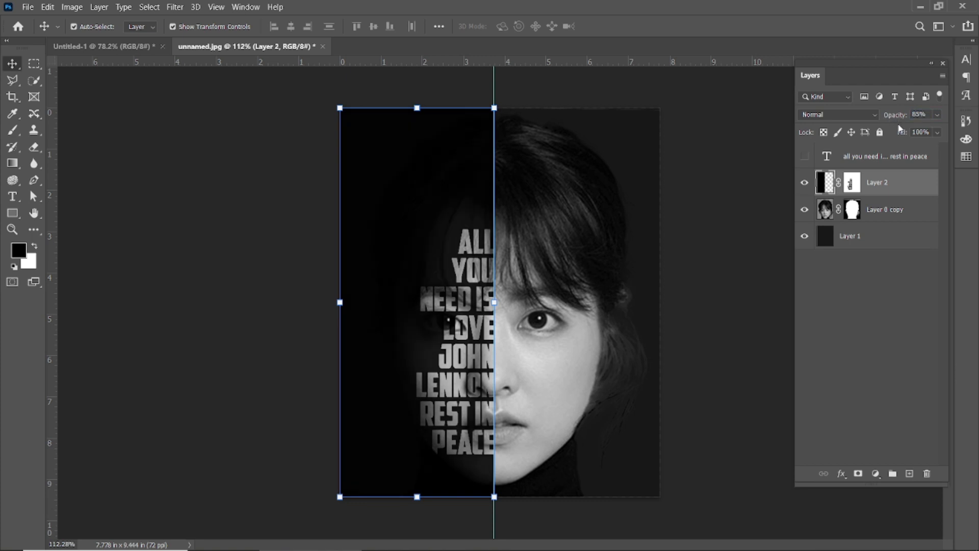
{"action": "left_click_drag", "start_coordinate": [901, 117], "coordinate": [893, 121]}
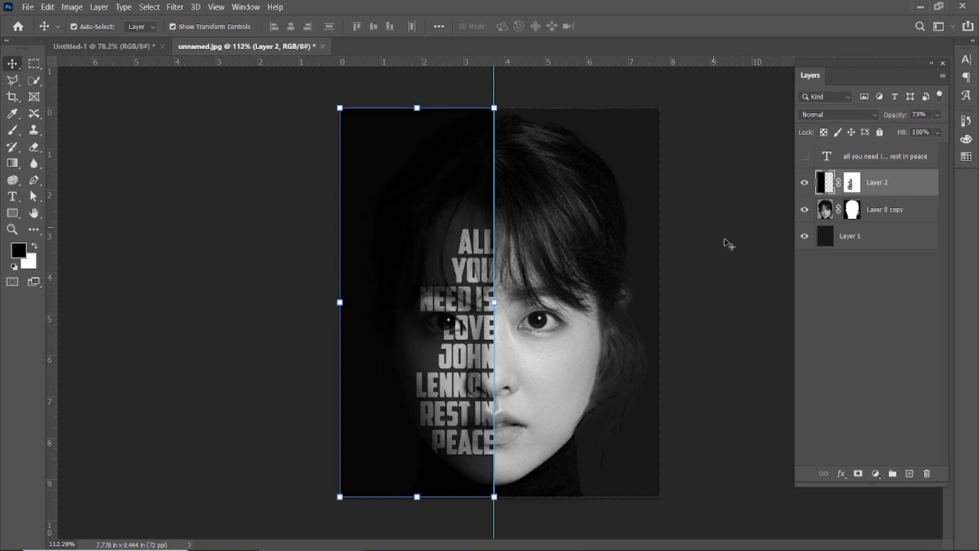
- Remove the vertical guide from the canvas, hide the rulers and fit the poster to the view
{"action": "left_click", "coordinate": [480, 105]}
{"action": "left_click_drag", "start_coordinate": [495, 93], "coordinate": [51, 120]}
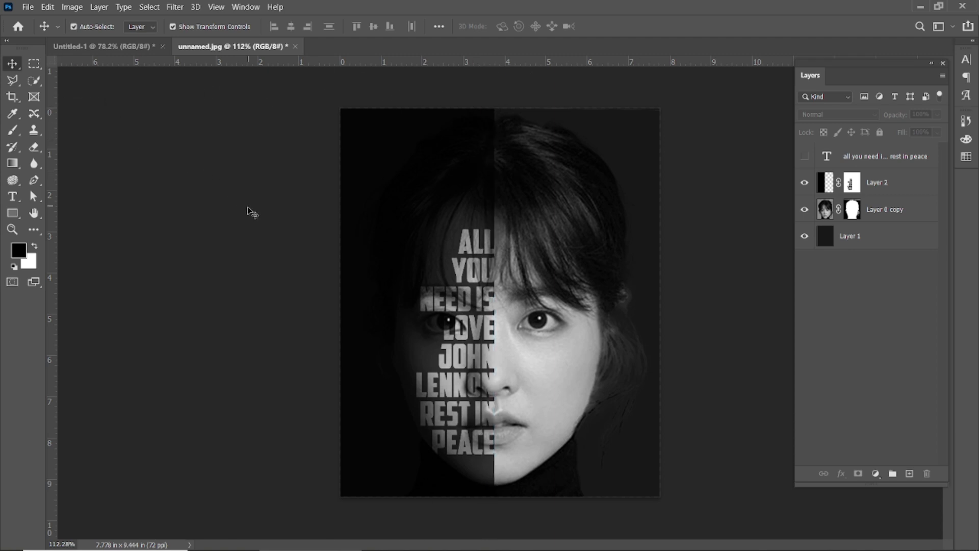
{"action": "key", "text": "ctrl+0"}
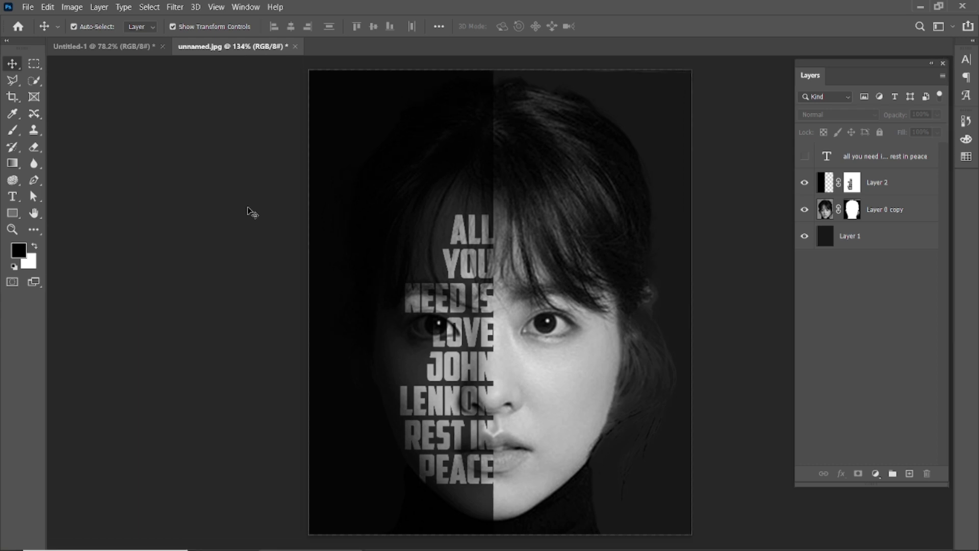
- Preview the poster in full-screen mode and return to the standard workspace view
{"action": "key", "text": "f"}
{"action": "key", "text": "f"}
{"action": "key", "text": "ctrl+0"}
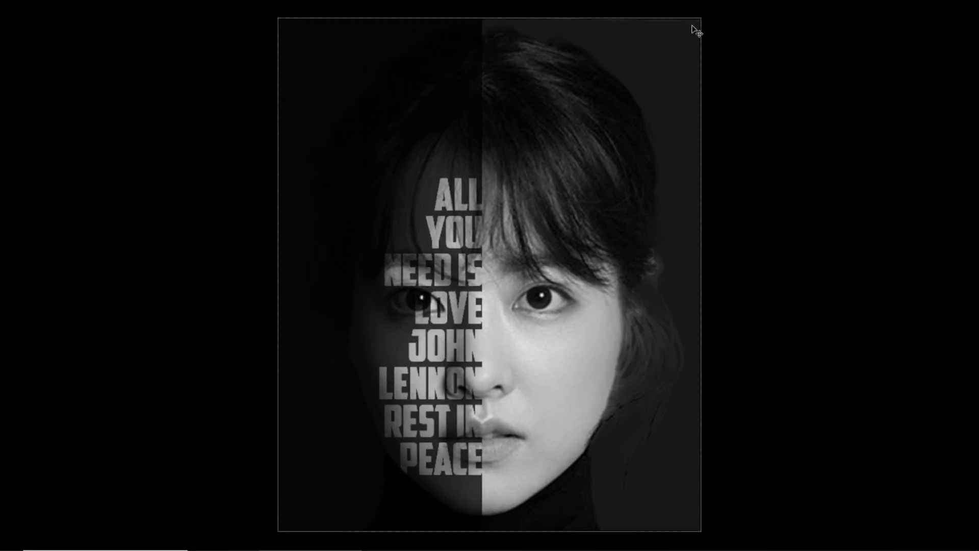
{"action": "key", "text": "f"}
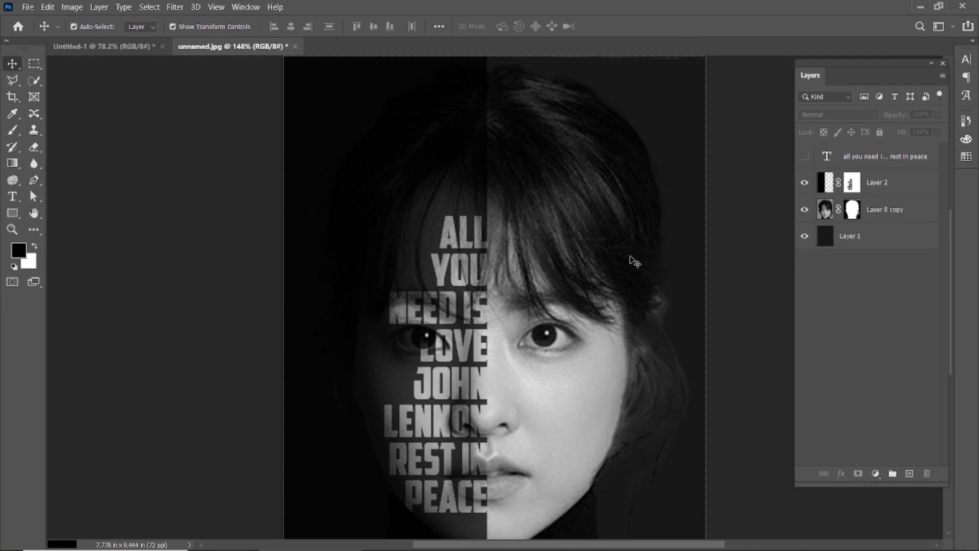
{"action": "scroll", "coordinate": [634, 262], "scroll_direction": "down", "scroll_amount": 3}
- Hide Layer 2 and add a new empty layer at the top of the layer stack
{"action": "left_click", "coordinate": [877, 213]}
{"action": "left_click", "coordinate": [752, 229]}
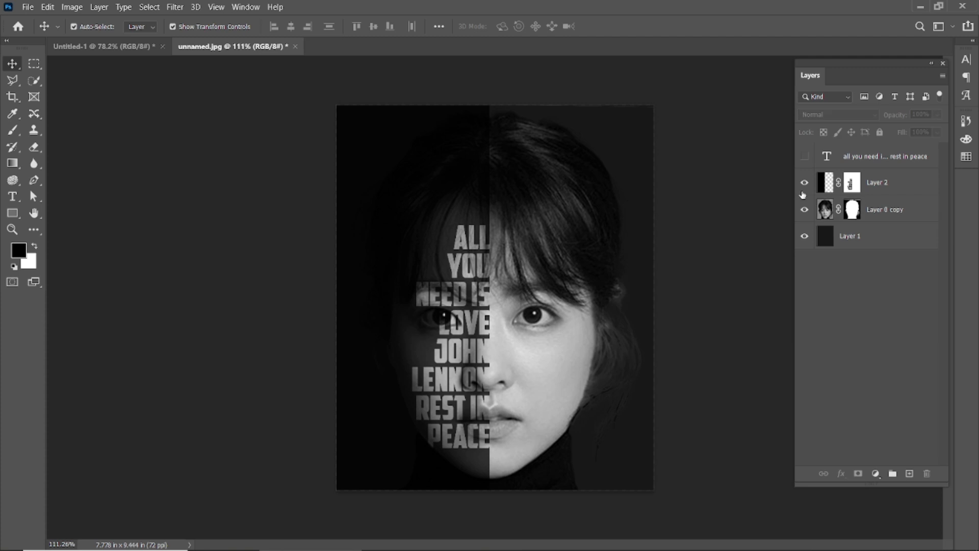
{"action": "left_click", "coordinate": [804, 184]}
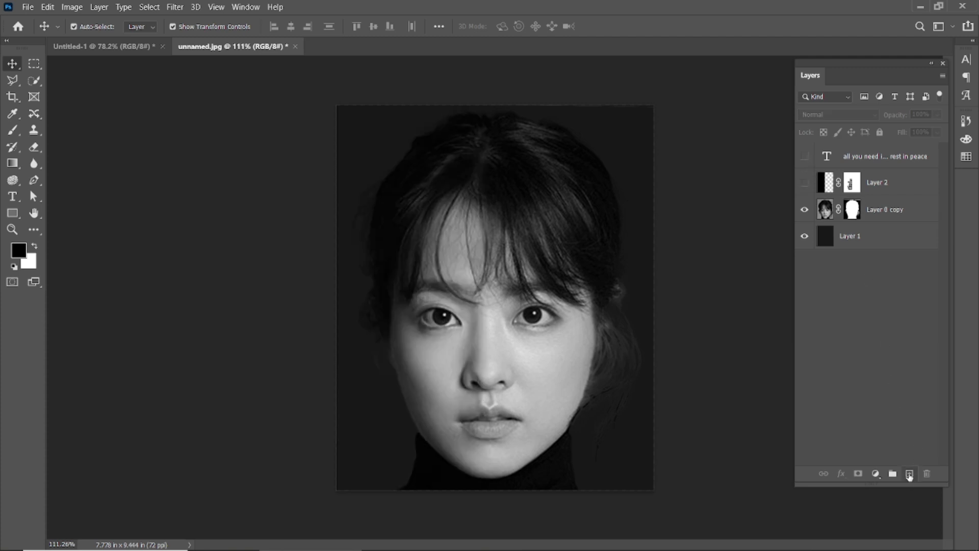
{"action": "left_click", "coordinate": [909, 474]}
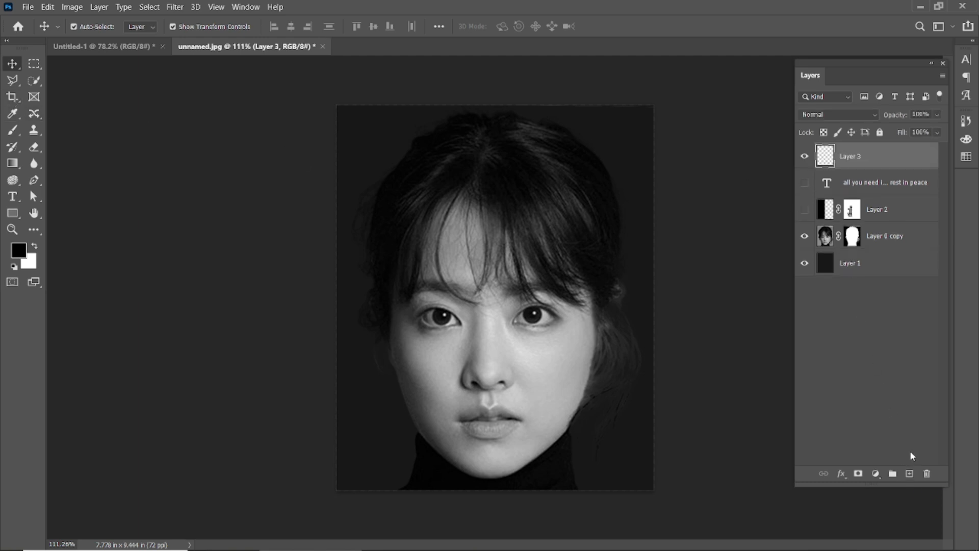
- Show the rulers and place a vertical guide along the centre of the face, at about 3.7 in
{"action": "key", "text": "ctrl+r"}
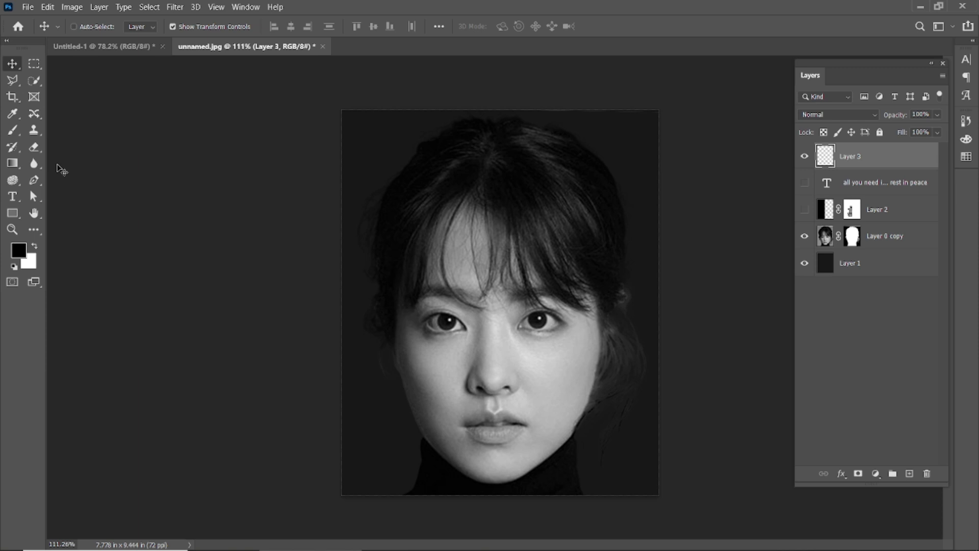
{"action": "left_click_drag", "start_coordinate": [54, 185], "coordinate": [495, 238]}
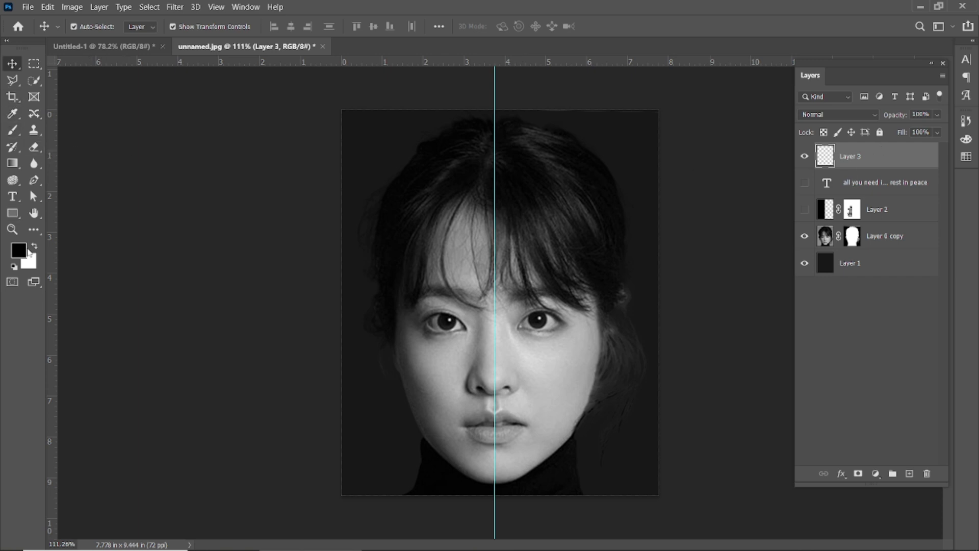
- Fill Layer 3 with black and set its opacity to 96%
{"action": "key", "text": "alt+BackSpace"}
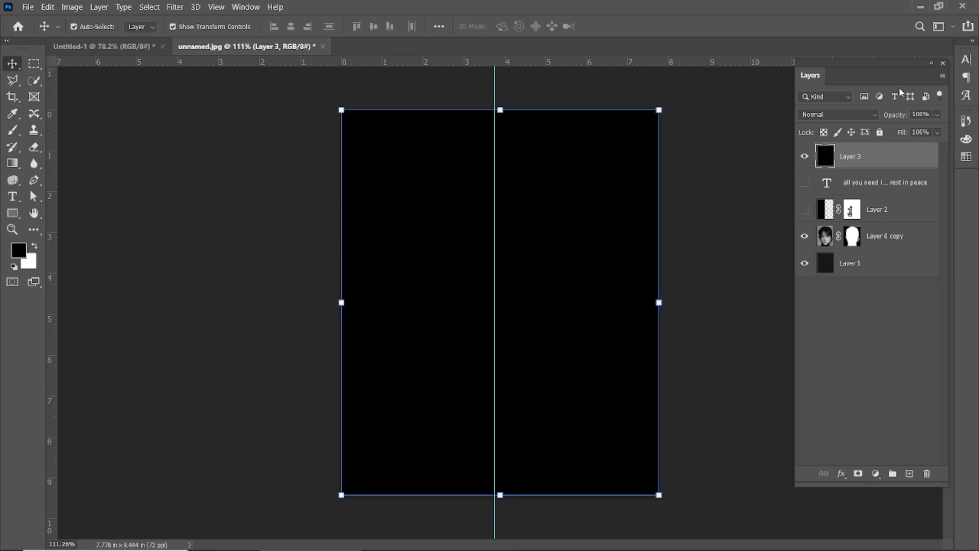
{"action": "left_click_drag", "start_coordinate": [899, 116], "coordinate": [896, 117]}
- Start a centre-aligned text on the guide over the forehead with the lines ALL, YOU, NEED IS and LOVE
{"action": "left_click", "coordinate": [12, 197]}
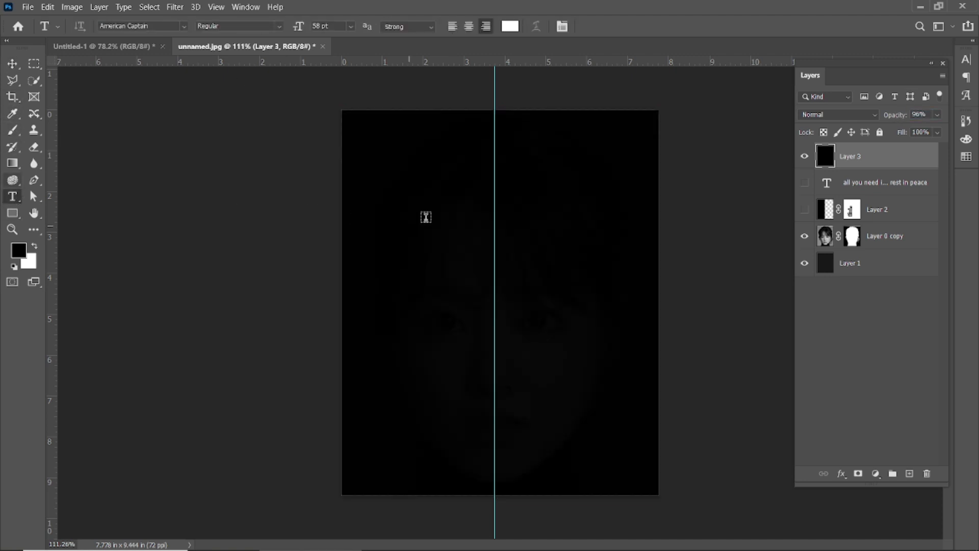
{"action": "left_click", "coordinate": [469, 26]}
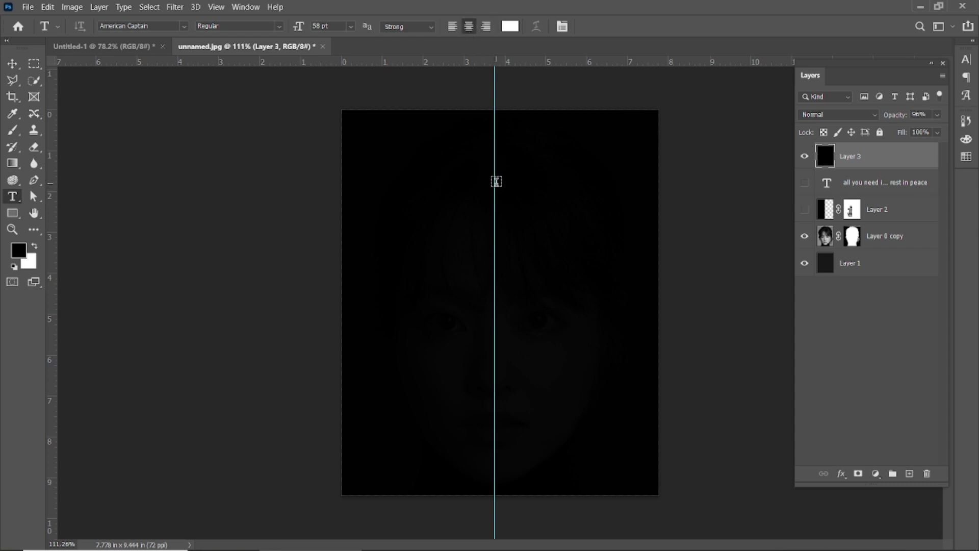
{"action": "left_click", "coordinate": [496, 182]}
{"action": "type", "text": "ALL"}
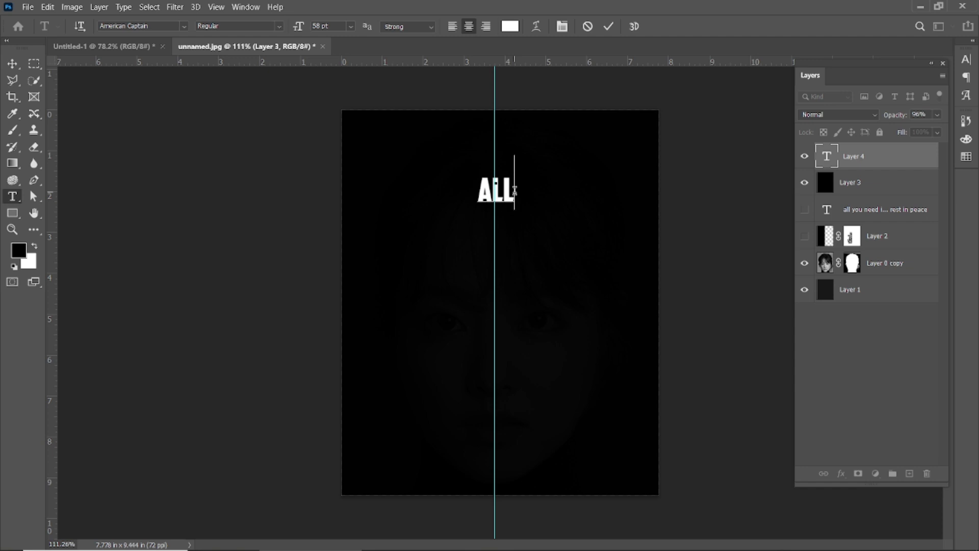
{"action": "key", "text": "Return"}
{"action": "type", "text": "YOU"}
{"action": "key", "text": "Return"}
{"action": "type", "text": "NEED IS"}
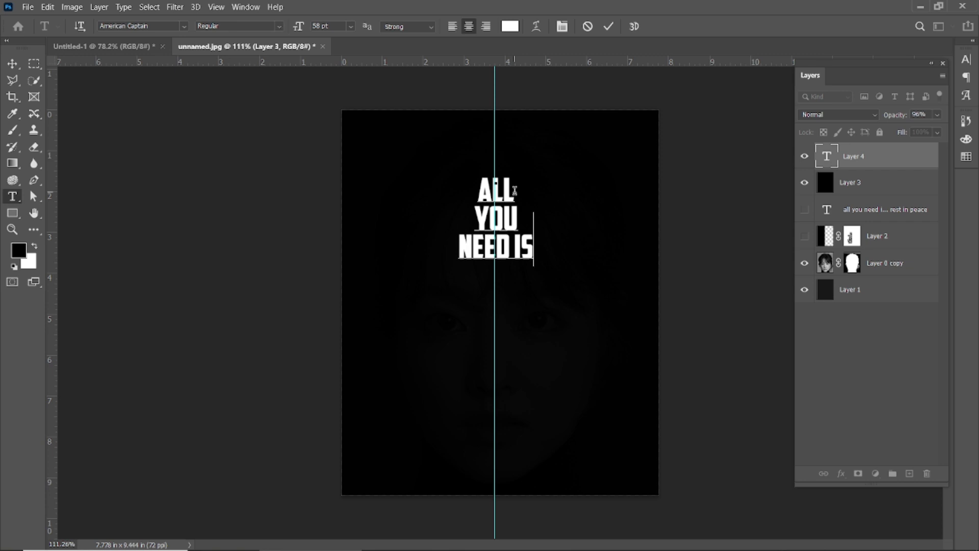
{"action": "key", "text": "Return"}
{"action": "type", "text": "LOVE "}
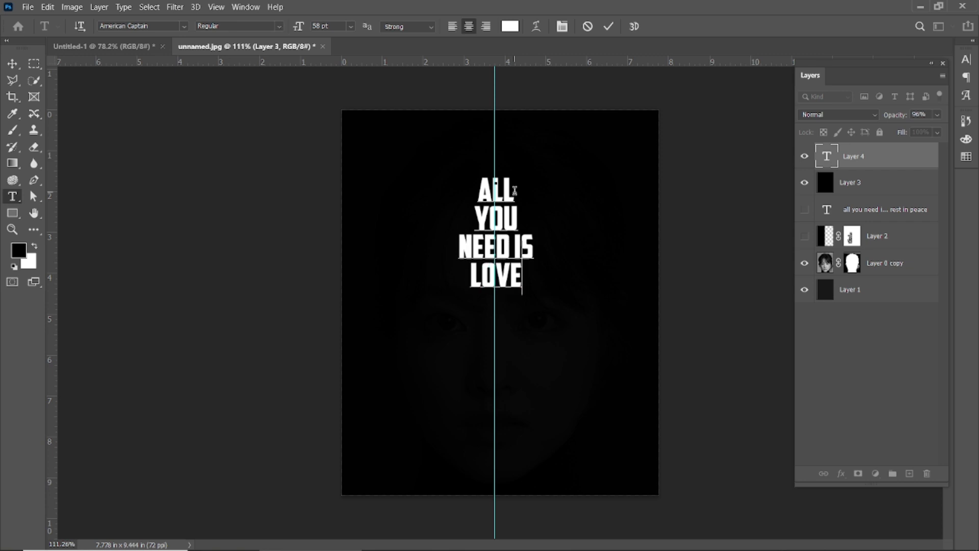
- Add the lines LOHN, LENNON, REST IN and PEACE to the centred text and commit it
{"action": "type", "text": "LOHN"}
{"action": "key", "text": "Return"}
{"action": "type", "text": "LENNON"}
{"action": "key", "text": "Return"}
{"action": "type", "text": "REST IN"}
{"action": "key", "text": "Return"}
{"action": "type", "text": "PEACE"}
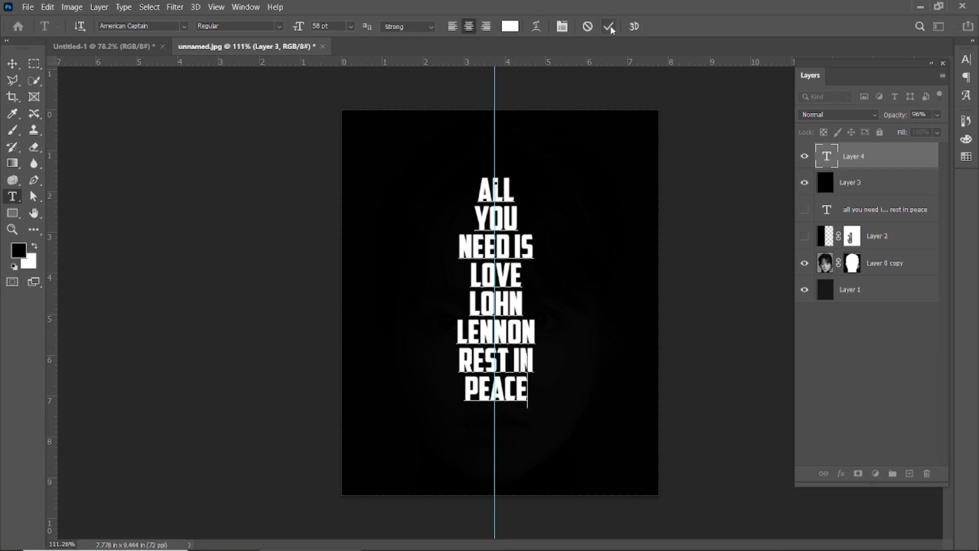
{"action": "left_click", "coordinate": [608, 26]}
{"action": "key", "text": "v"}
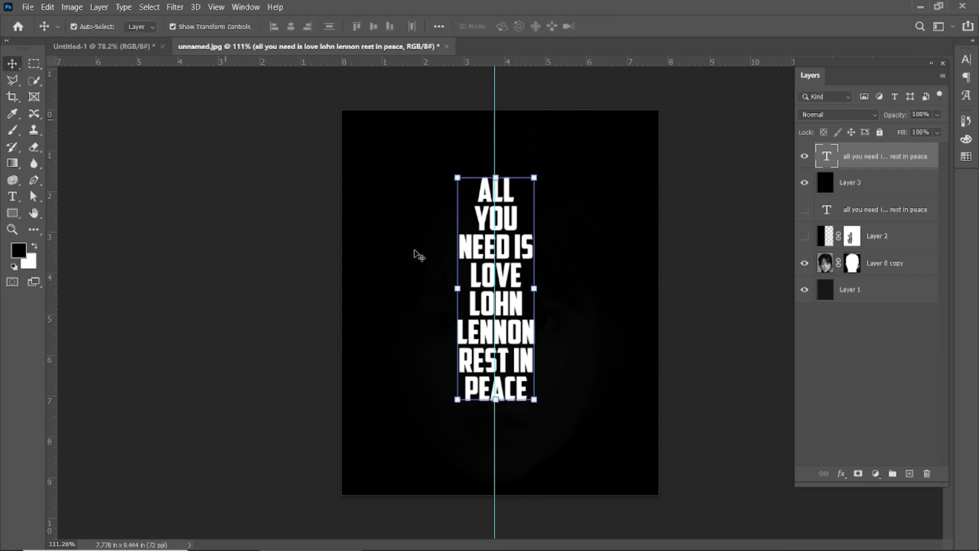
- Lower Layer 3's opacity to 76% so the portrait shows through the black
{"action": "left_click", "coordinate": [851, 184]}
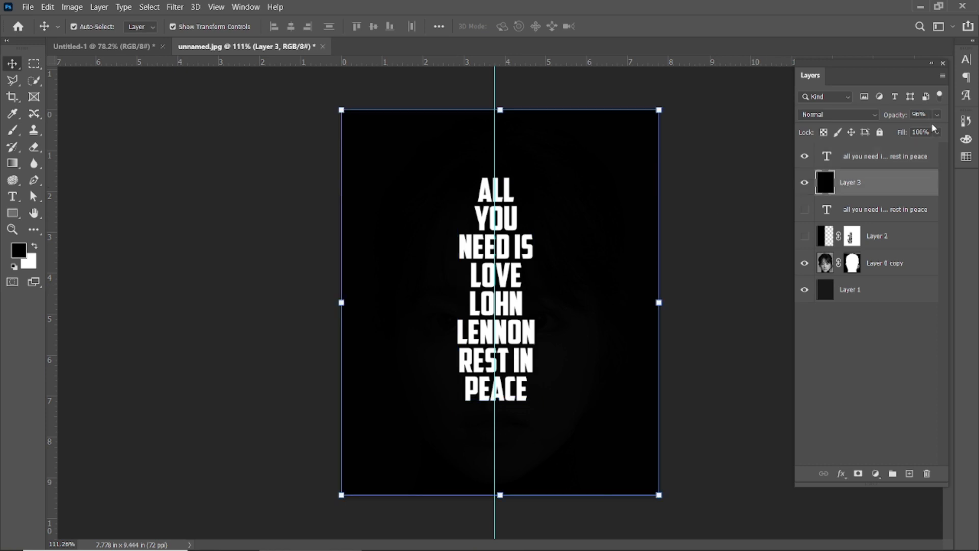
{"action": "left_click_drag", "start_coordinate": [899, 116], "coordinate": [888, 118]}
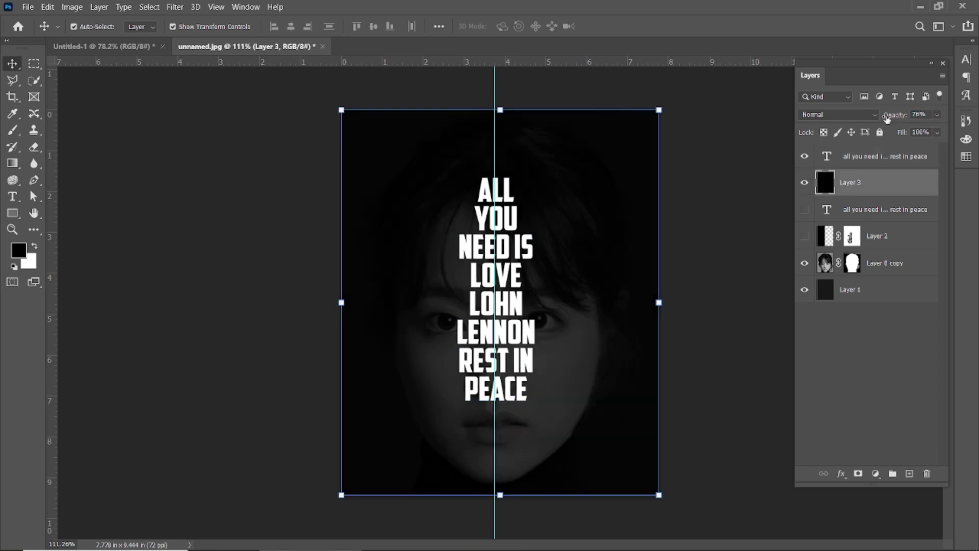
- Move the centred text block down along the guide over the middle of the face
{"action": "scroll", "coordinate": [509, 369], "scroll_direction": "up", "scroll_amount": 2}
{"action": "left_click_drag", "start_coordinate": [506, 337], "coordinate": [508, 409]}
{"action": "scroll", "coordinate": [507, 408], "scroll_direction": "down", "scroll_amount": 1}
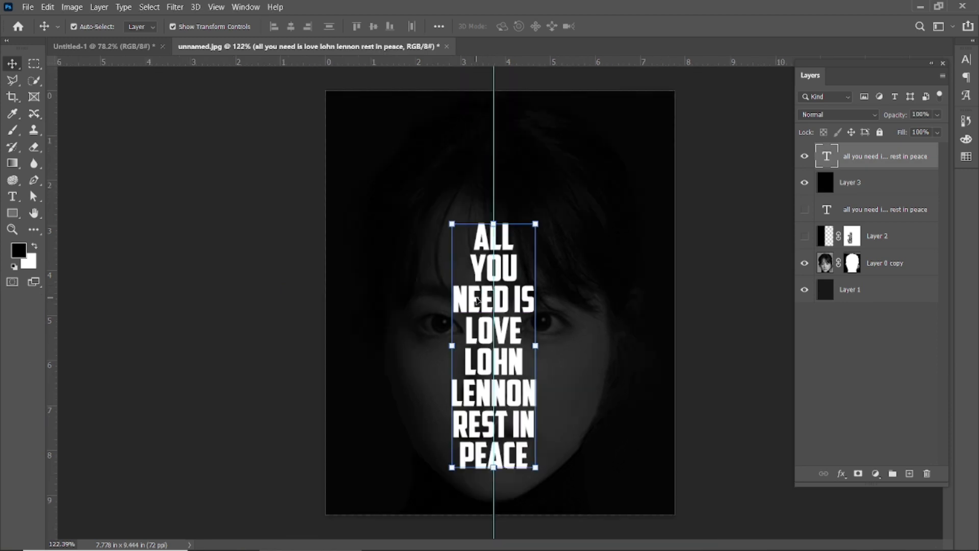
- Set the centred text's font size to 67 pt and its leading to 52 pt
{"action": "double_click", "coordinate": [477, 301]}
{"action": "mouse_move", "coordinate": [299, 29]}
{"action": "left_mouse_down"}
{"action": "mouse_move", "coordinate": [311, 34]}
{"action": "mouse_move", "coordinate": [299, 33]}
{"action": "left_mouse_up"}
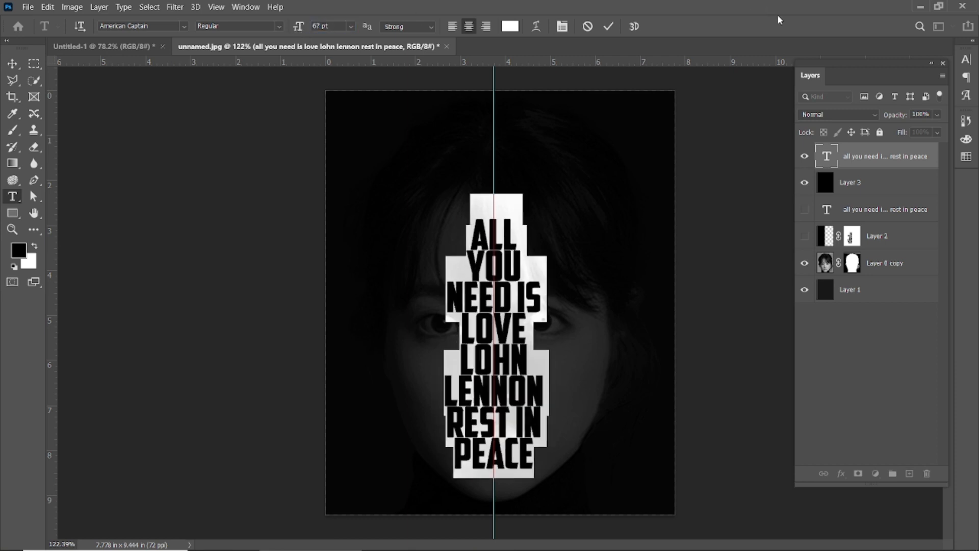
{"action": "left_click", "coordinate": [967, 96]}
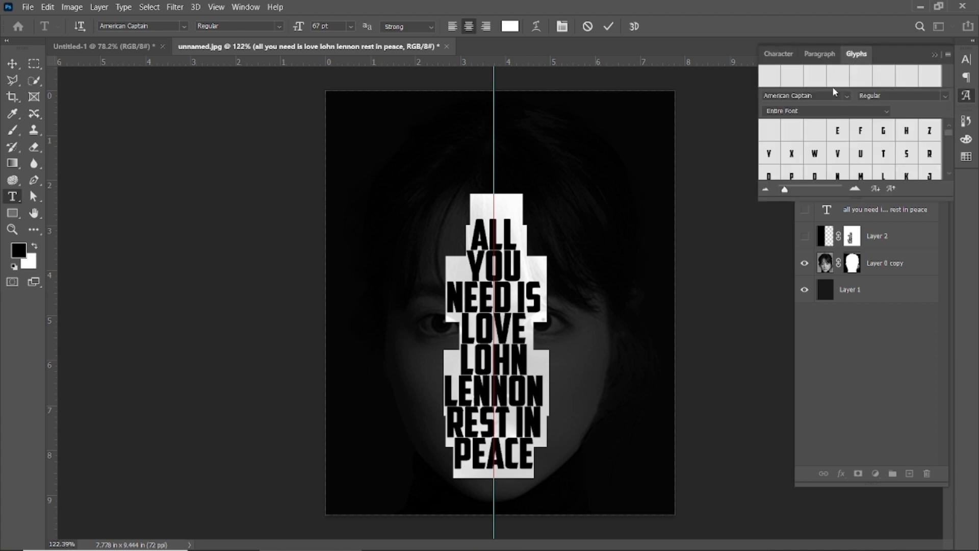
{"action": "left_click", "coordinate": [778, 54]}
{"action": "left_click_drag", "start_coordinate": [898, 97], "coordinate": [896, 96]}
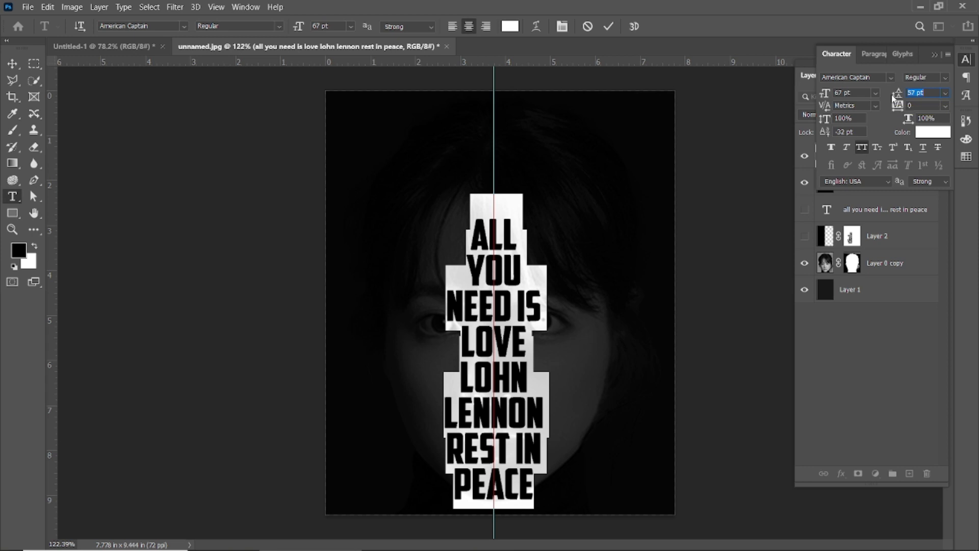
{"action": "left_click_drag", "start_coordinate": [897, 96], "coordinate": [893, 98]}
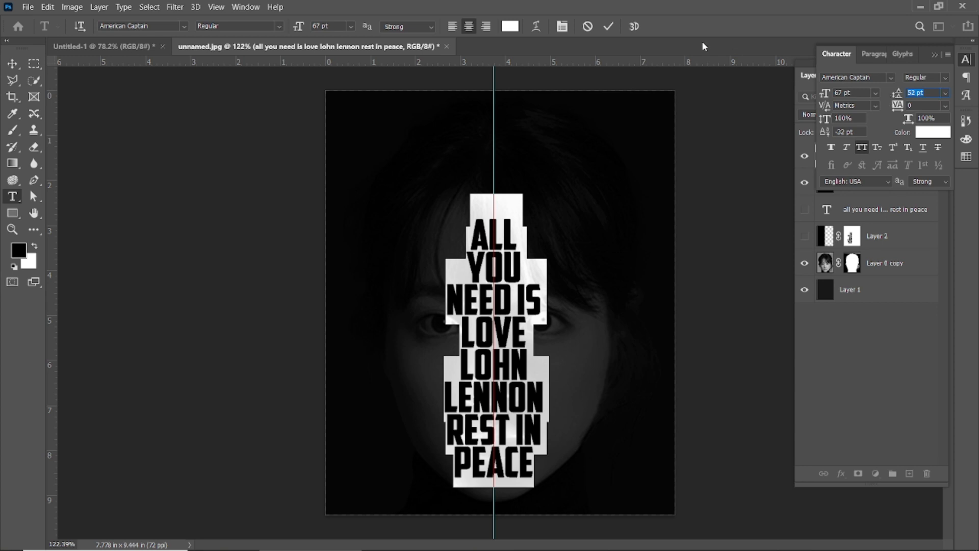
{"action": "left_click", "coordinate": [609, 26]}
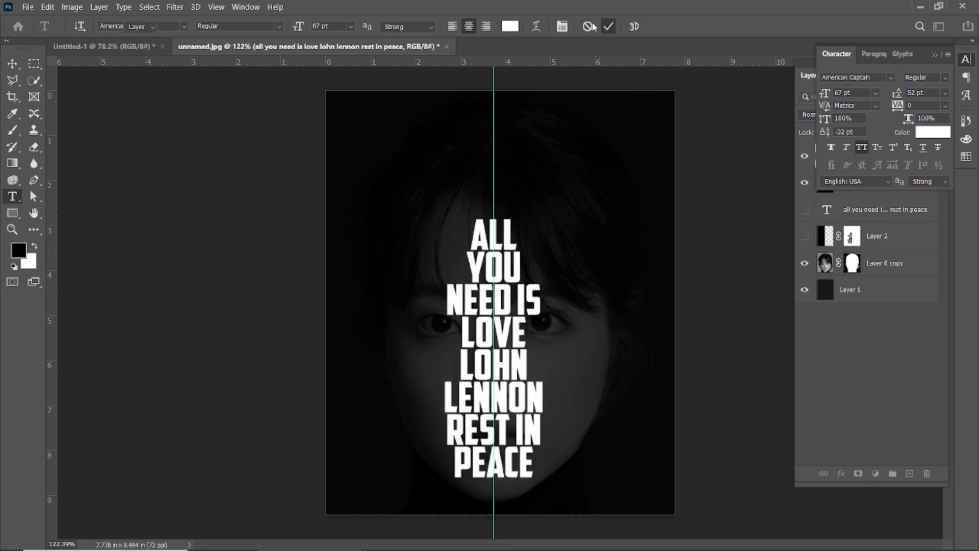
- Reduce the centred text's font size to 64 pt and commit the change
{"action": "key", "text": "v"}
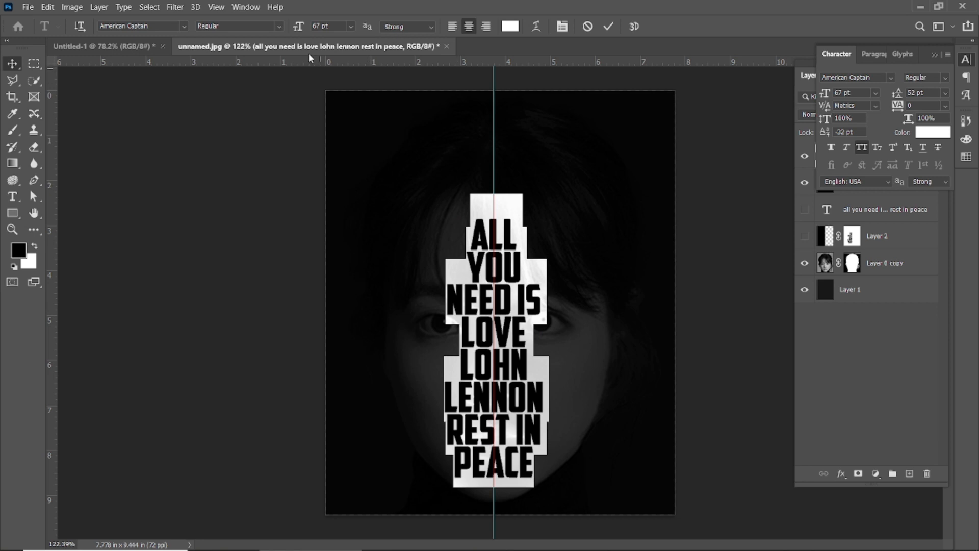
{"action": "key", "text": "t"}
{"action": "left_click_drag", "start_coordinate": [301, 26], "coordinate": [298, 28]}
{"action": "left_click", "coordinate": [609, 28]}
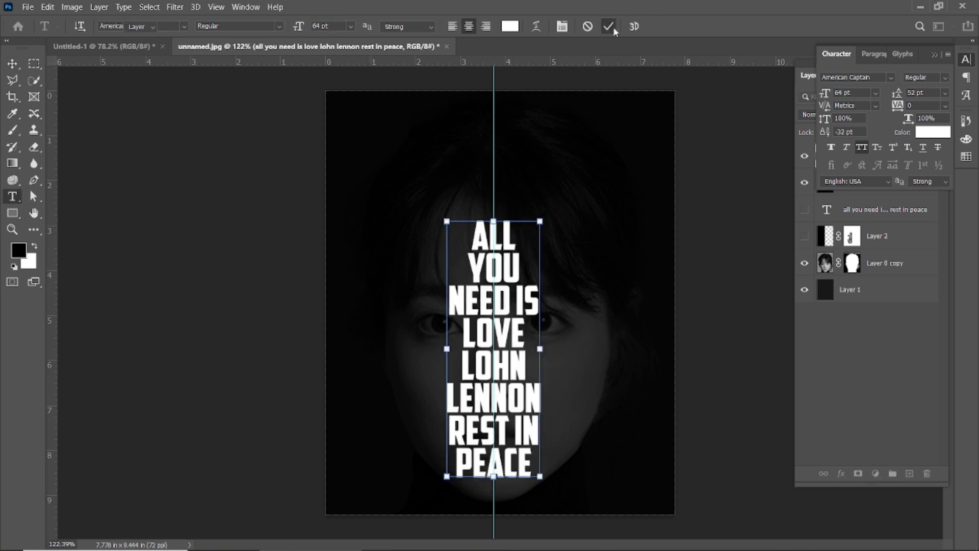
{"action": "key", "text": "v"}
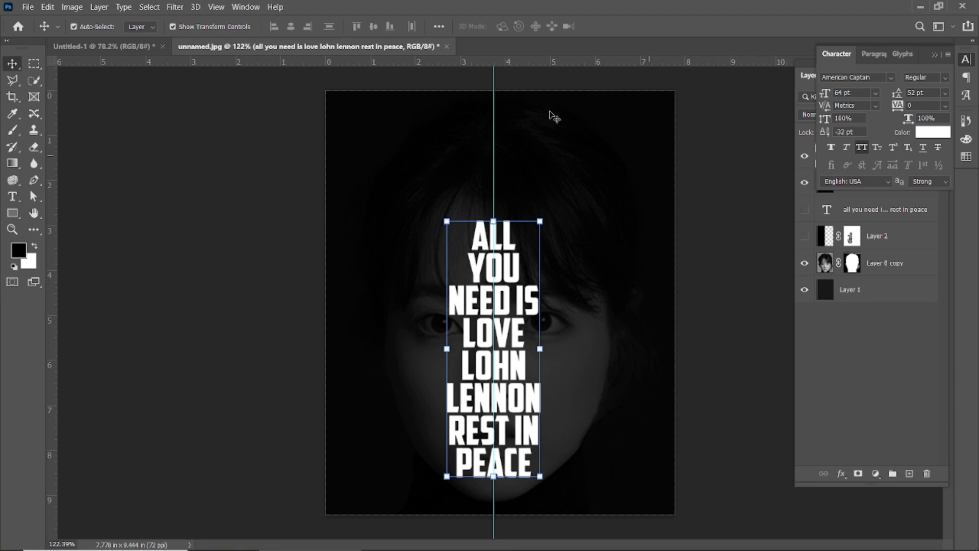
- Remove the vertical guide from the canvas and select the black Layer 3 below the text
{"action": "left_click_drag", "start_coordinate": [493, 76], "coordinate": [51, 103]}
{"action": "left_click", "coordinate": [935, 55]}
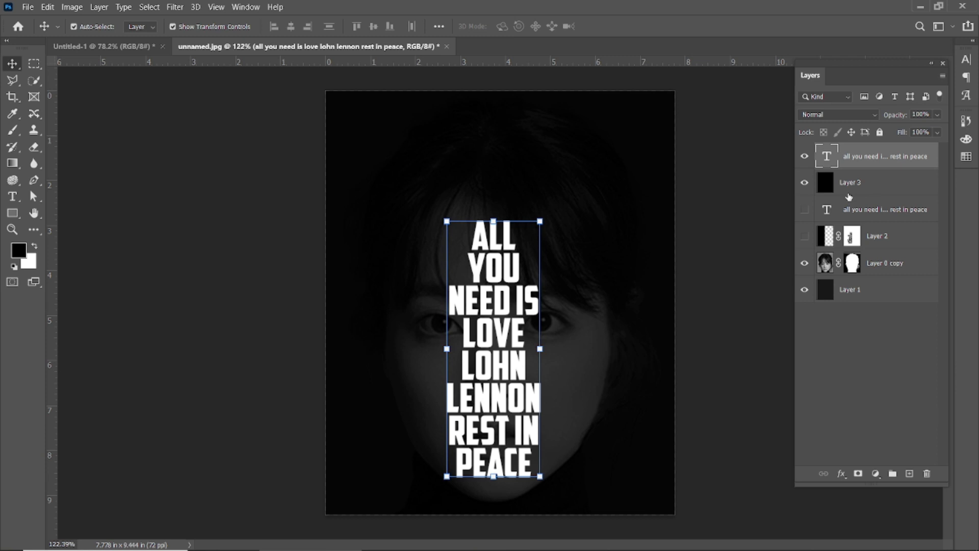
{"action": "left_click", "coordinate": [831, 185]}
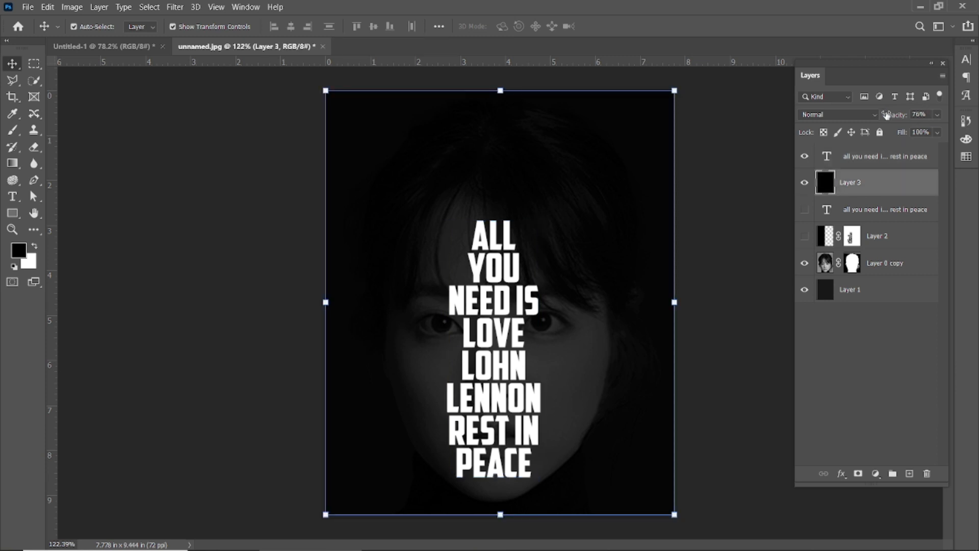
- Raise the black Layer 3's opacity to 100% and add a layer mask to it
{"action": "left_click_drag", "start_coordinate": [895, 117], "coordinate": [967, 118]}
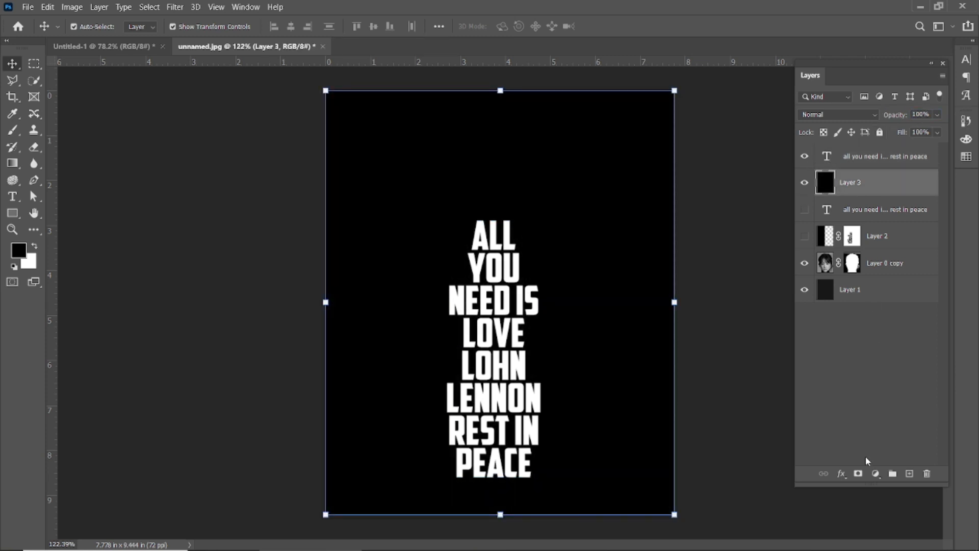
{"action": "left_click", "coordinate": [859, 474]}
- Load the outline of the centred text layer as a selection and make Layer 3's mask the active target
{"action": "left_click", "coordinate": [826, 158]}
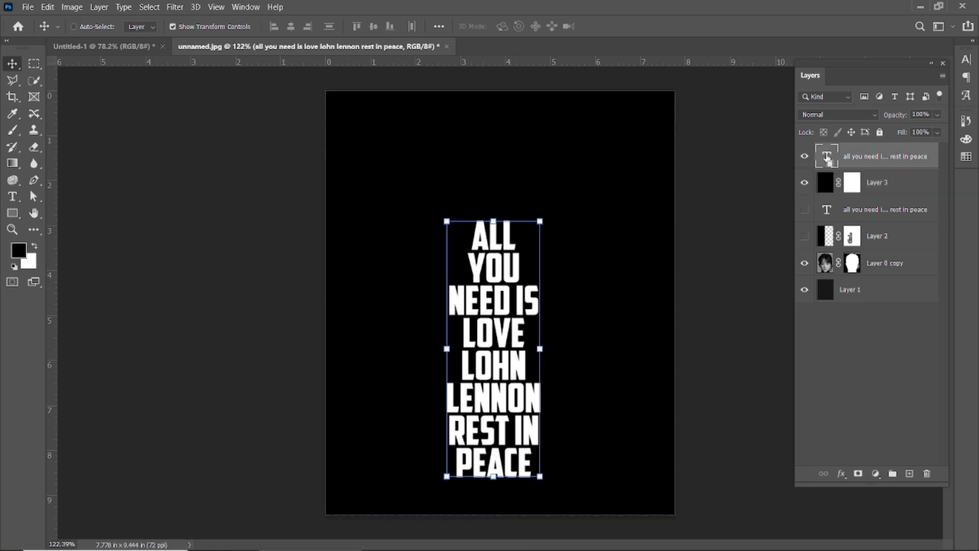
{"action": "left_click", "coordinate": [828, 161], "text": "ctrl"}
{"action": "left_click", "coordinate": [852, 182]}
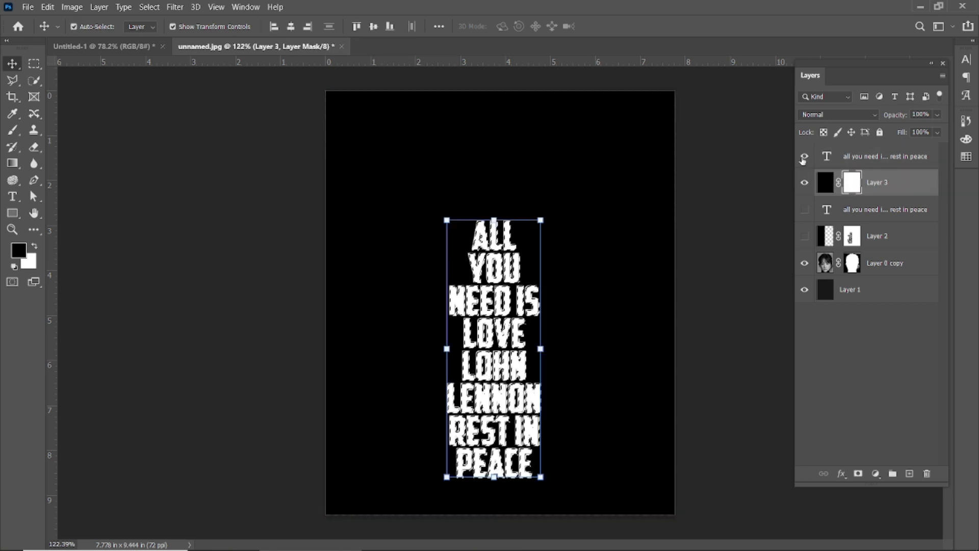
- Hide the centred text layer and brush black over the selected letters on Layer 3's mask to reveal the portrait through them
{"action": "left_click", "coordinate": [805, 157]}
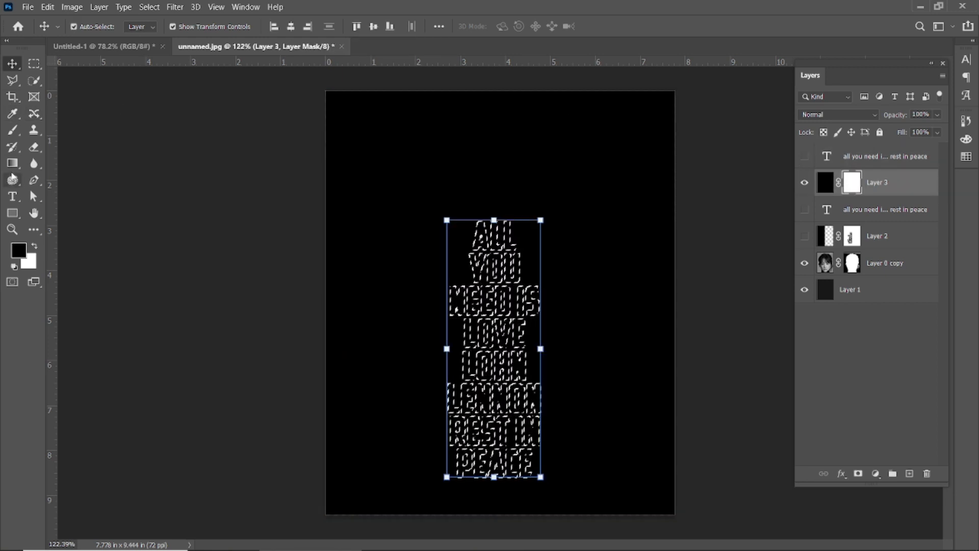
{"action": "left_click", "coordinate": [14, 131]}
{"action": "left_click_drag", "start_coordinate": [445, 330], "coordinate": [488, 334]}
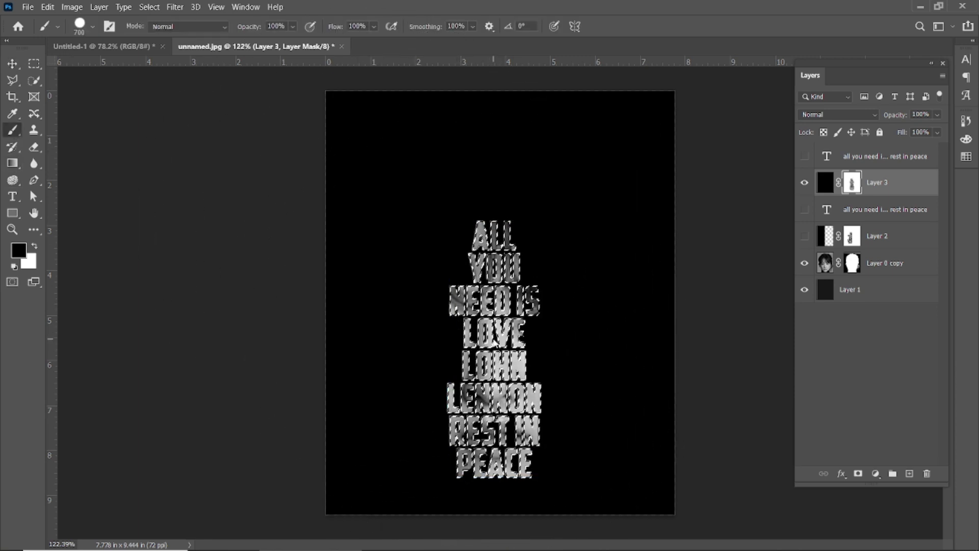
{"action": "key", "text": "v"}
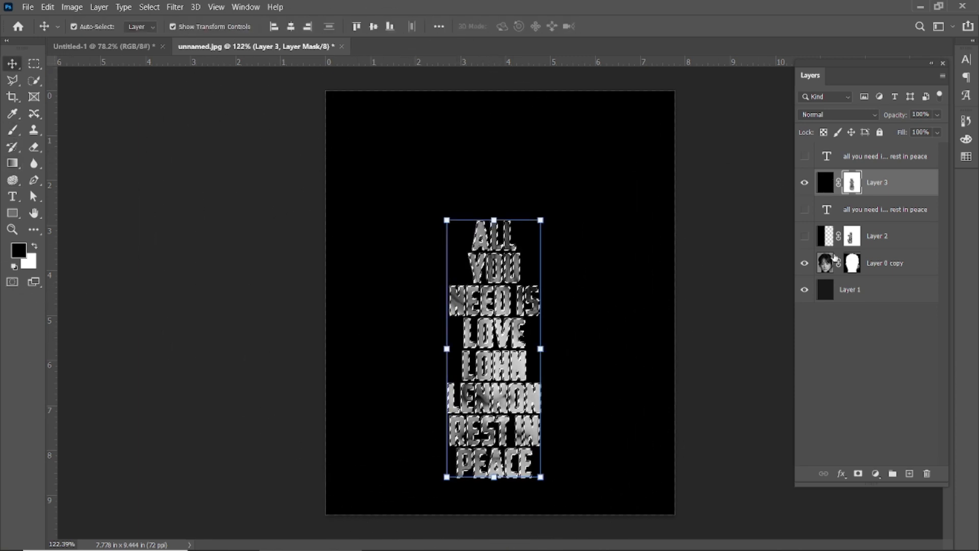
- Lower Layer 3's opacity to 78%, then clear the letter selection and deselect the layer
{"action": "left_click", "coordinate": [826, 182]}
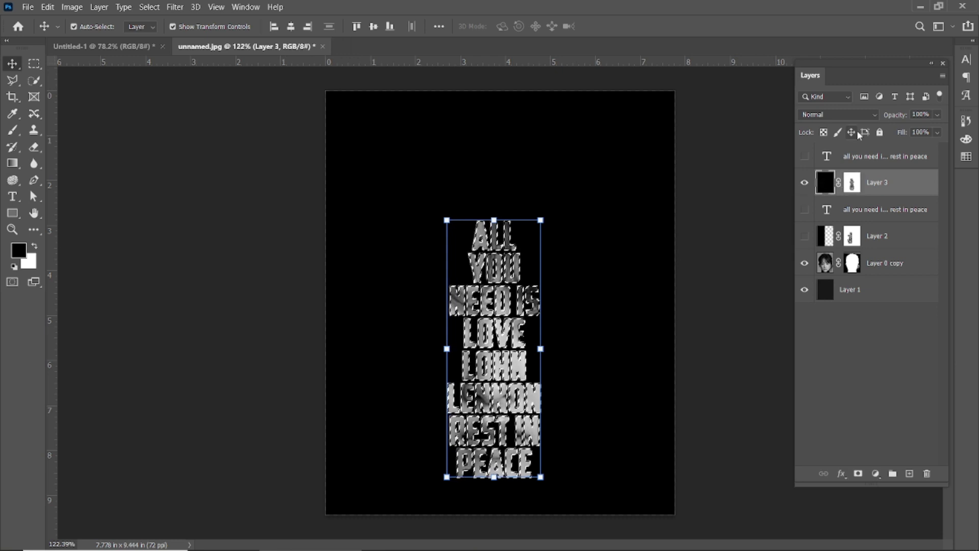
{"action": "left_click_drag", "start_coordinate": [895, 117], "coordinate": [892, 117]}
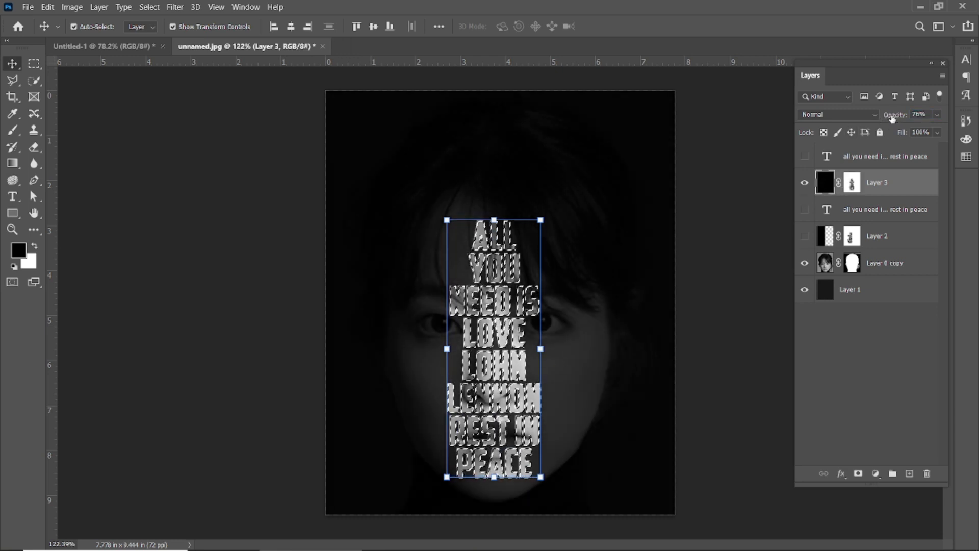
{"action": "key", "text": "ctrl+d"}
{"action": "left_click", "coordinate": [205, 152]}
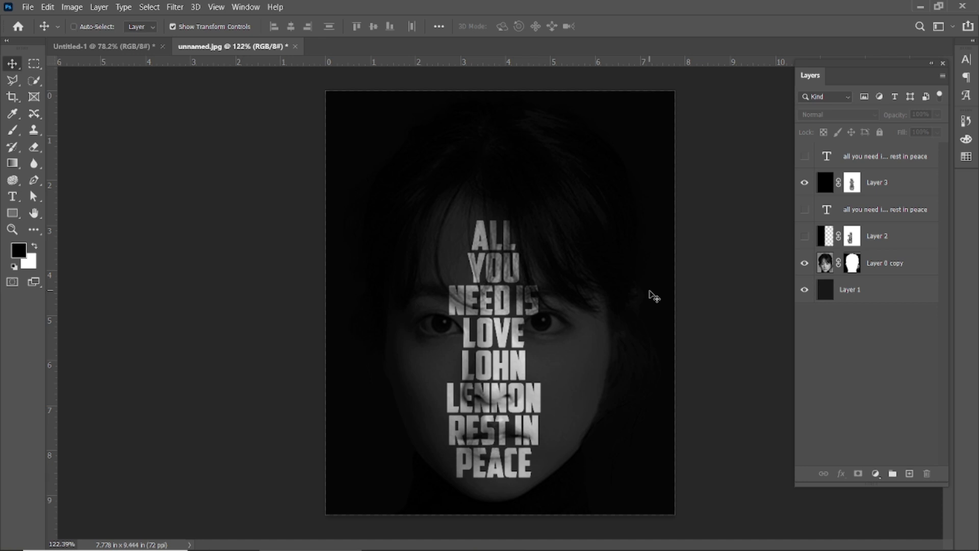
- Hide the rulers and preview the centred-lettering poster in full-screen mode before returning to the standard view
{"action": "scroll", "coordinate": [653, 296], "scroll_direction": "up", "scroll_amount": 2}
{"action": "key", "text": "f"}
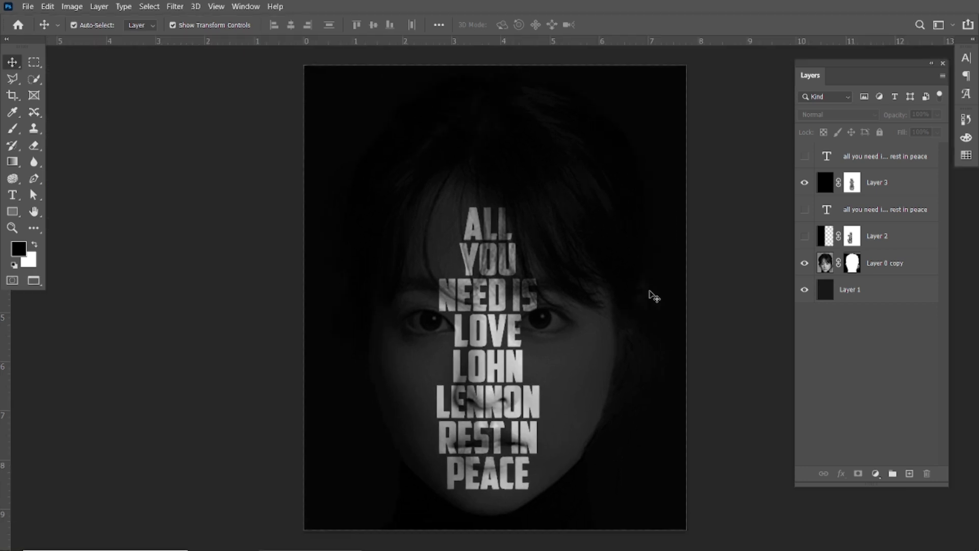
{"action": "key", "text": "ctrl+r"}
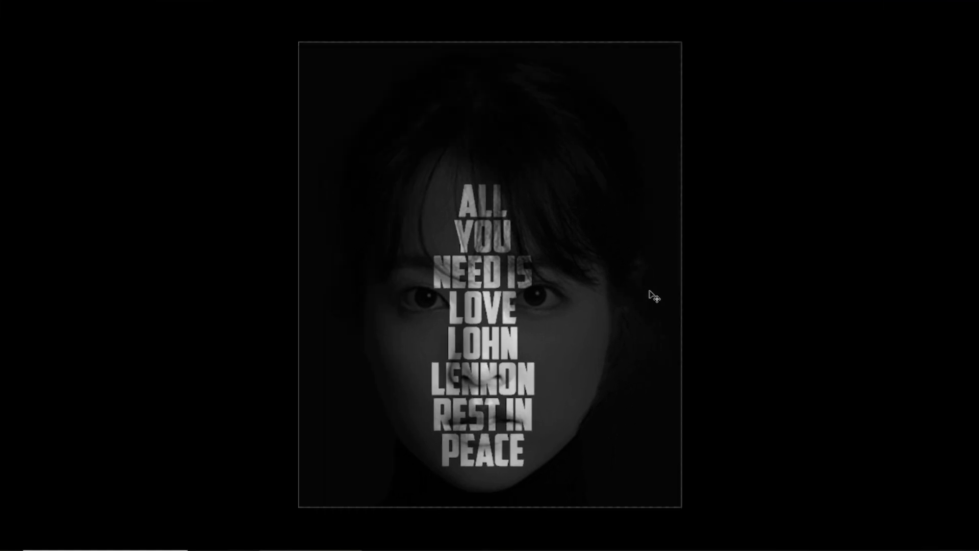
{"action": "scroll", "coordinate": [655, 296], "scroll_direction": "up", "scroll_amount": 1}
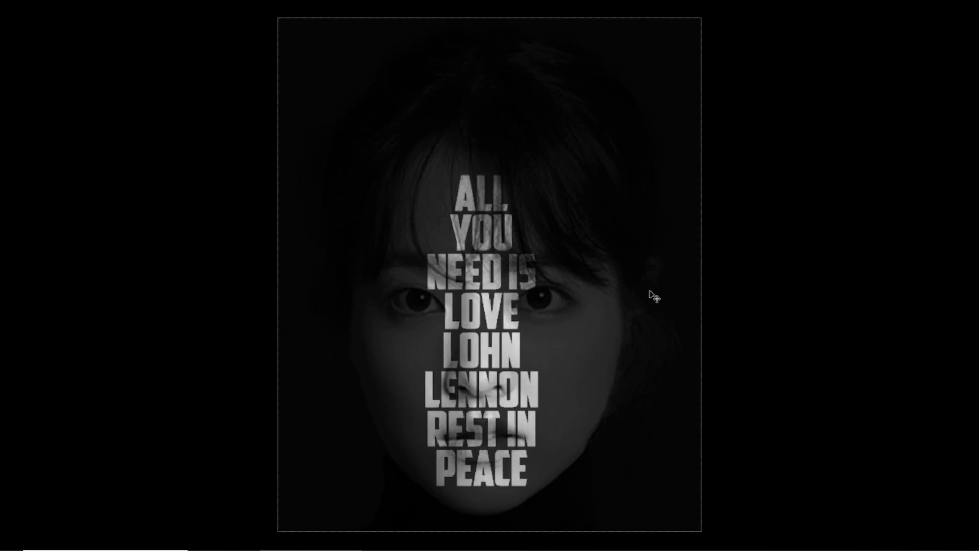
{"action": "key", "text": "f"}
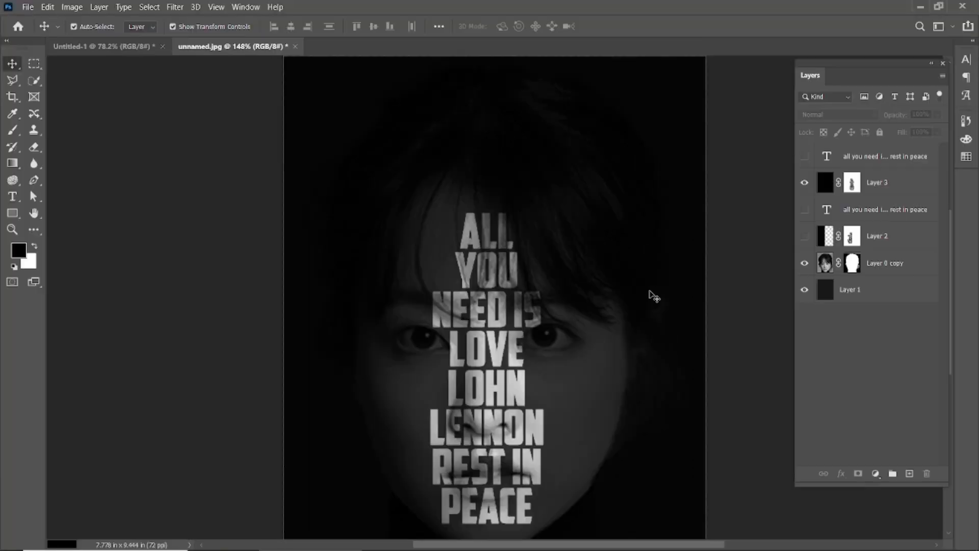